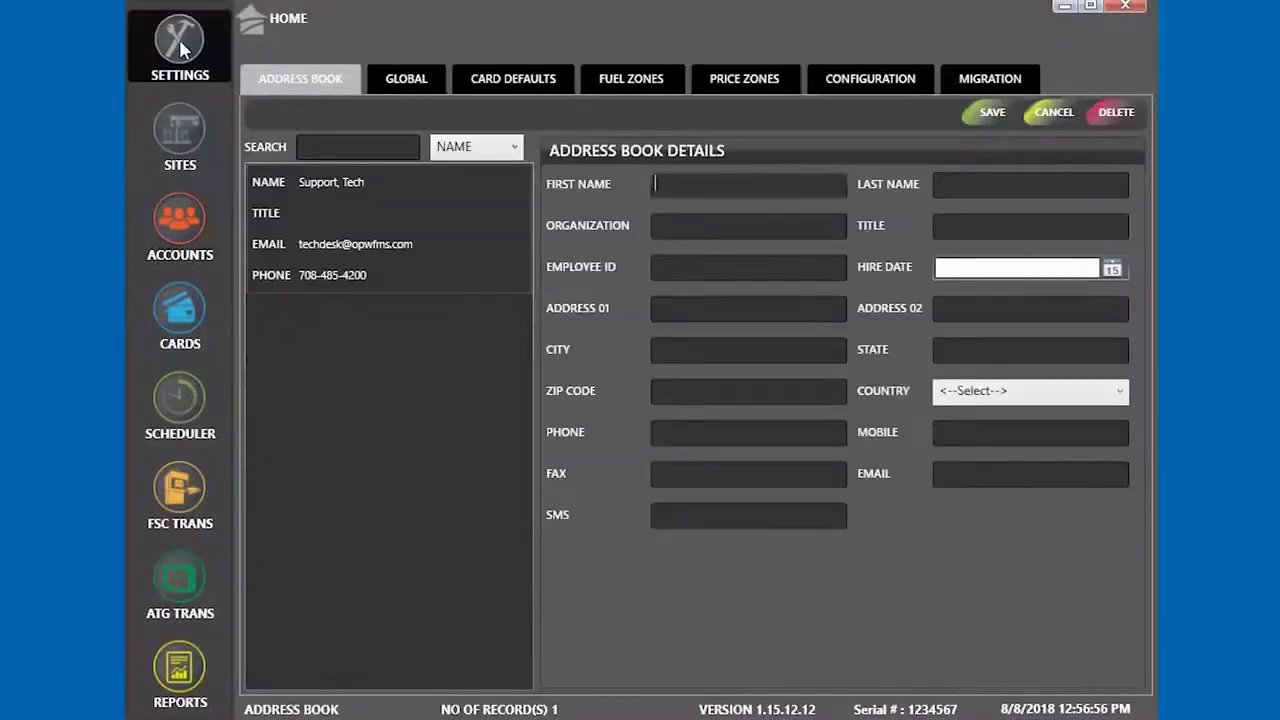
Switch to the Global view to display the Global Card account's details
click(406, 80)
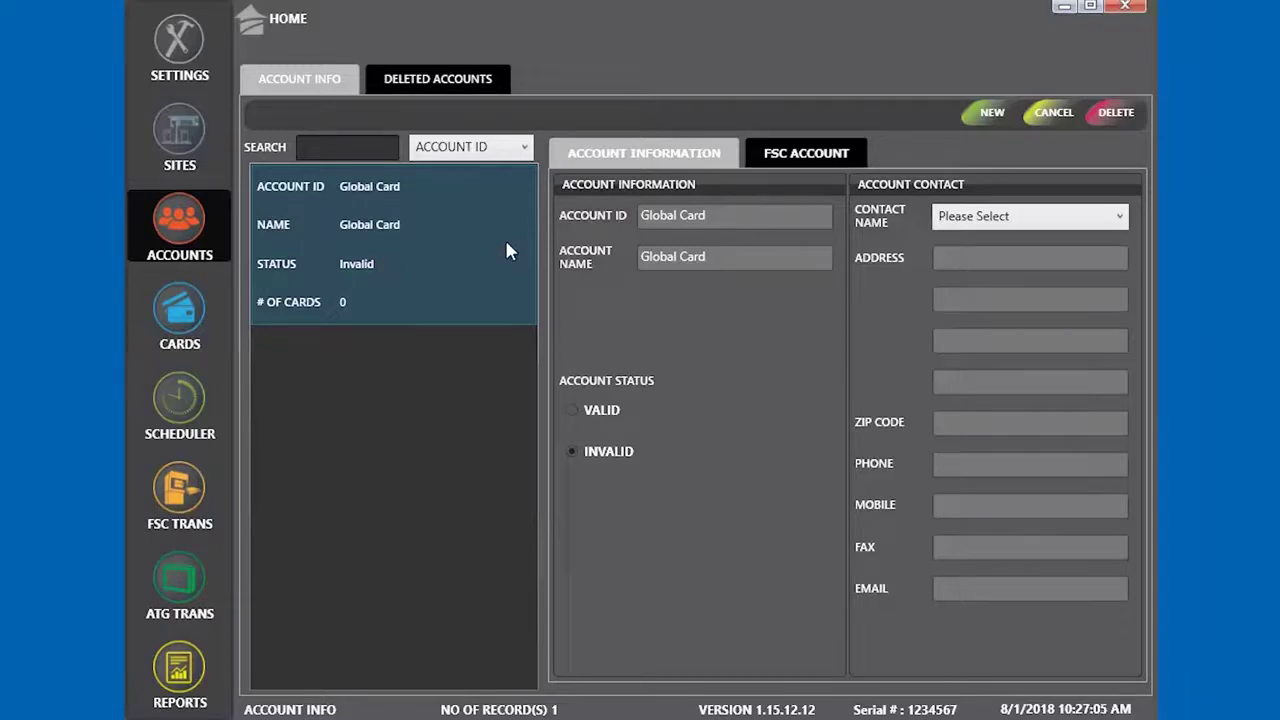
Start a new Police Deparment account with its account ID, system account number and Valid status
click(985, 115)
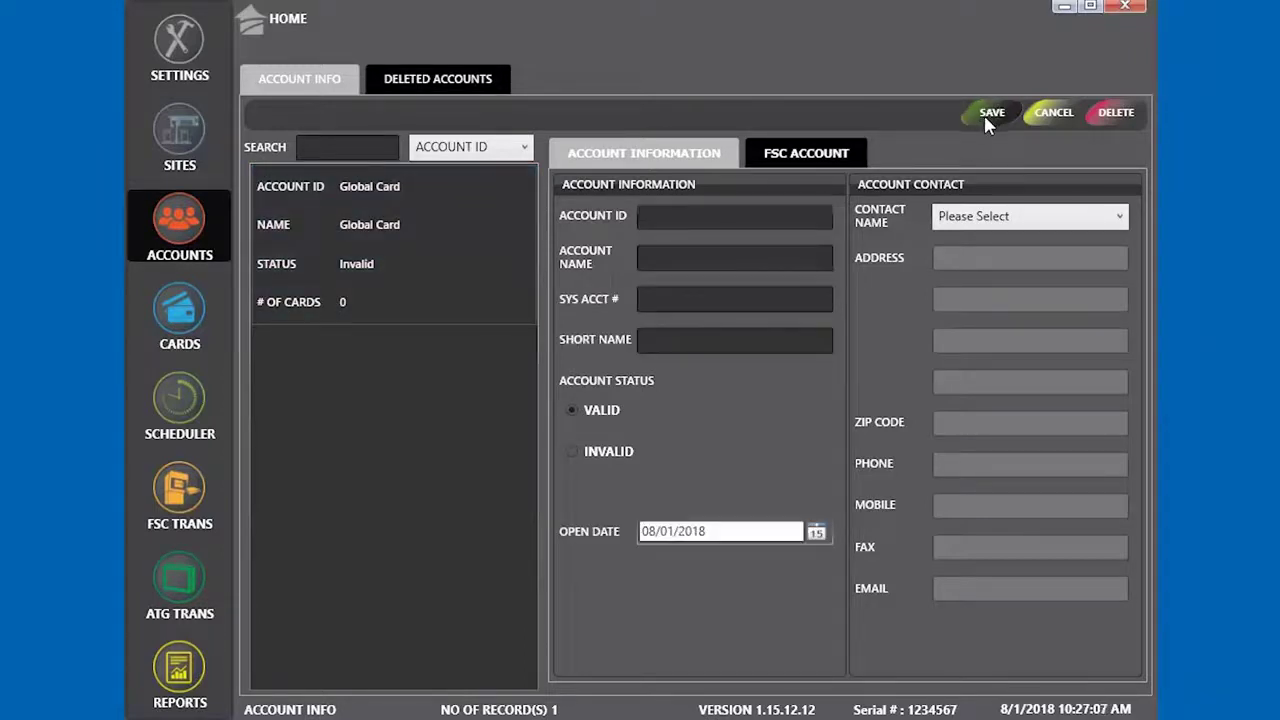
text(1234ABC)
click(690, 260)
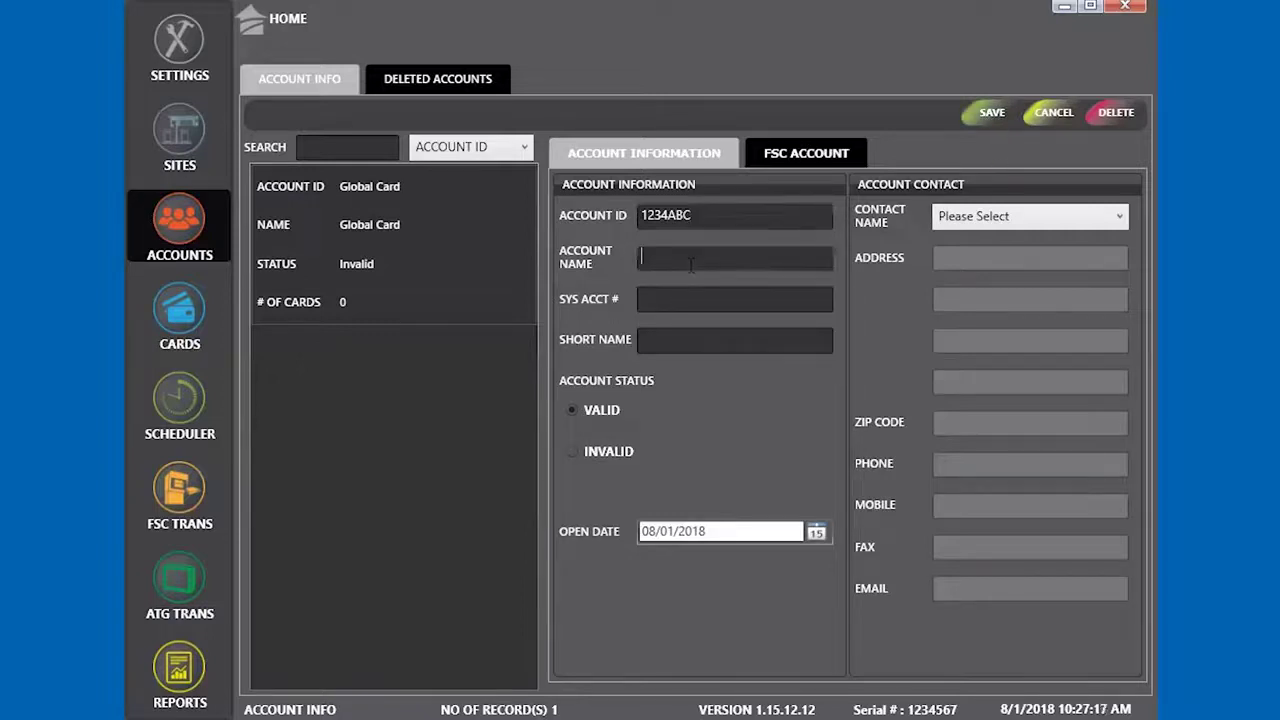
text(Police)
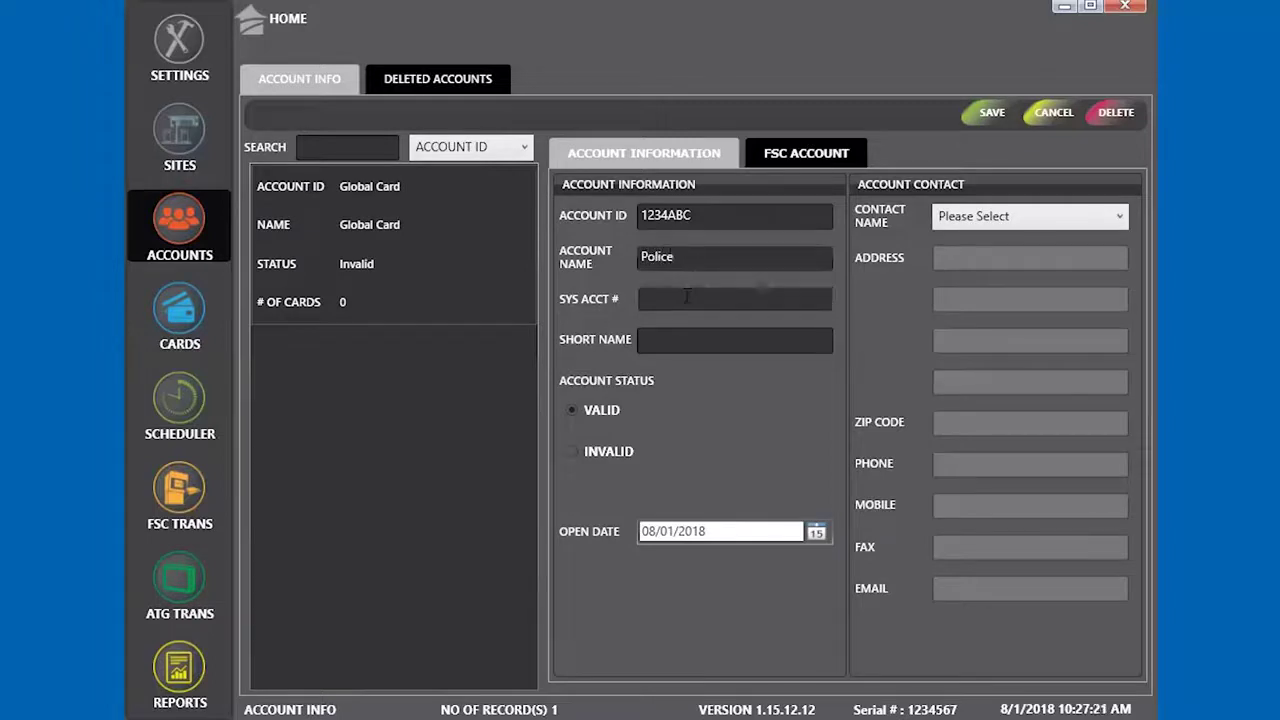
click(686, 297)
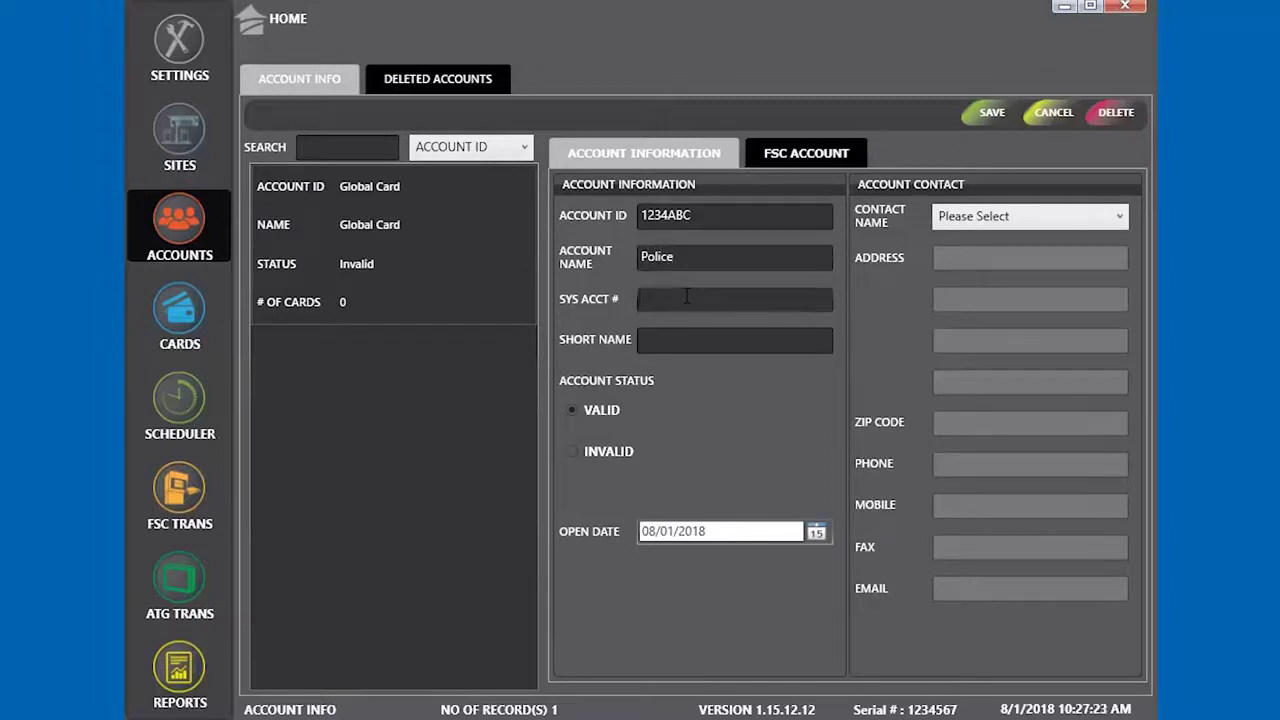
text(001)
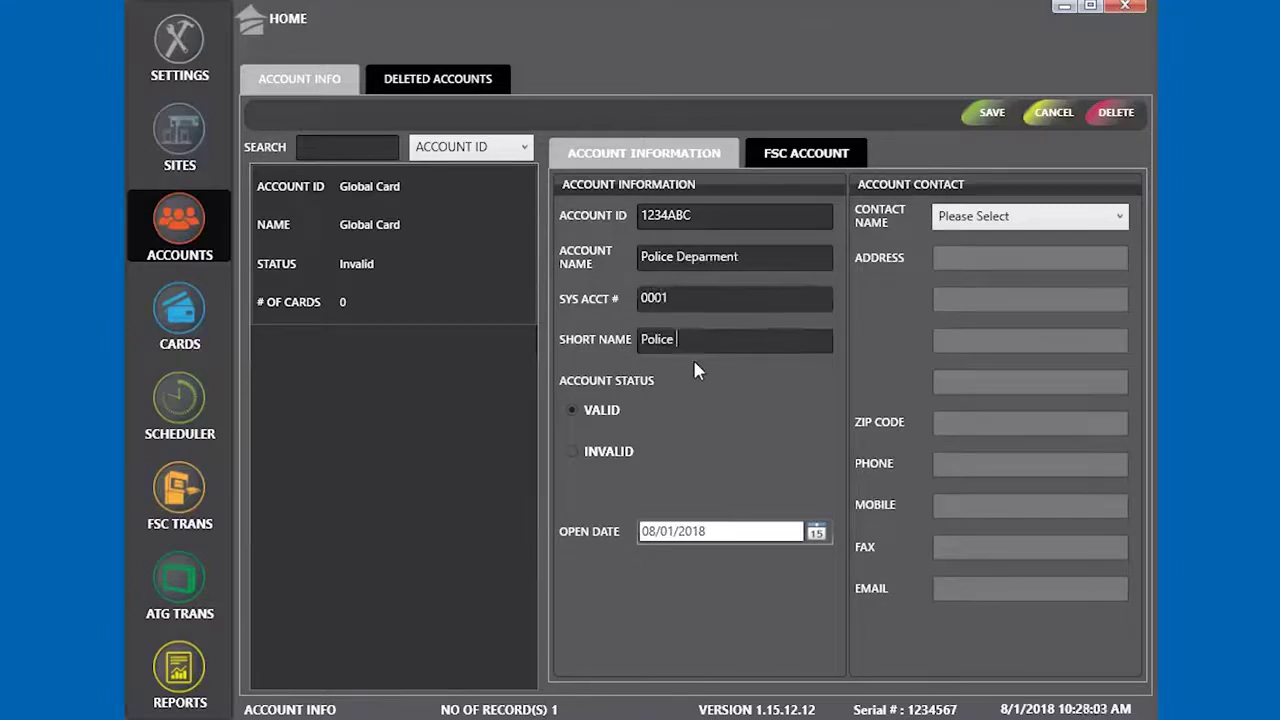
click(600, 410)
click(598, 451)
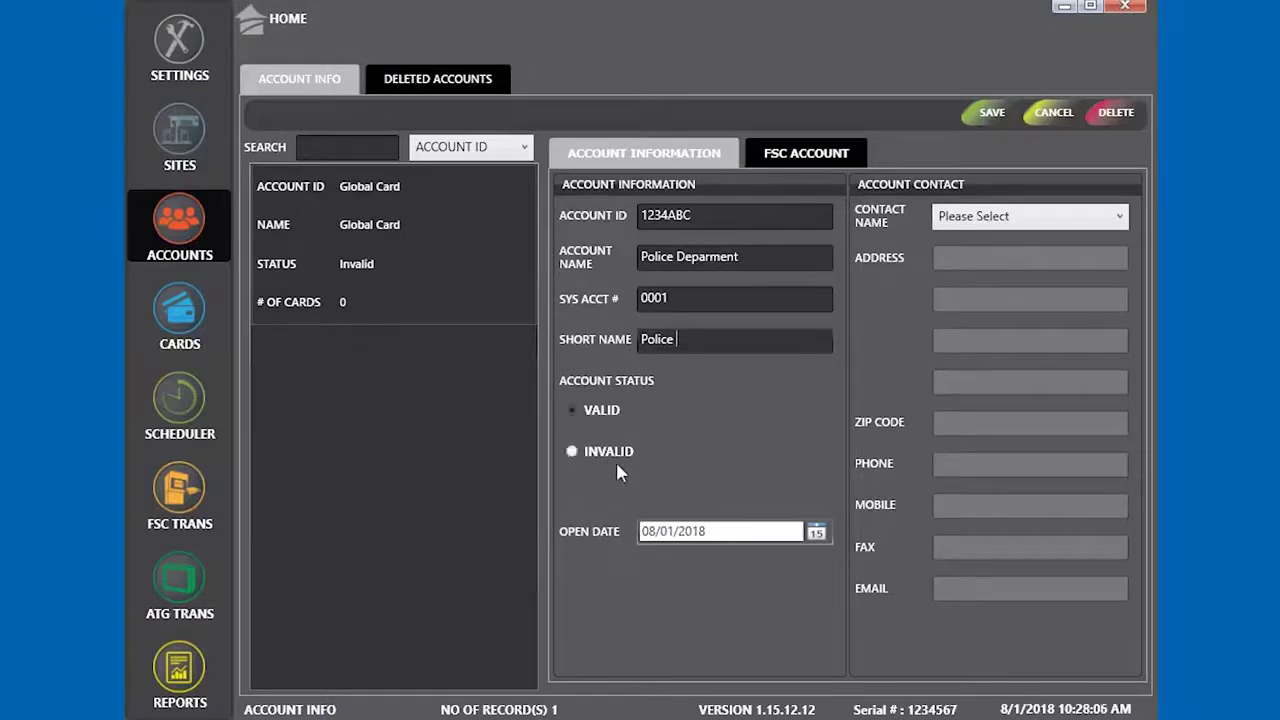
Tick Update Account on the FSC Account settings and save the Police account
click(805, 158)
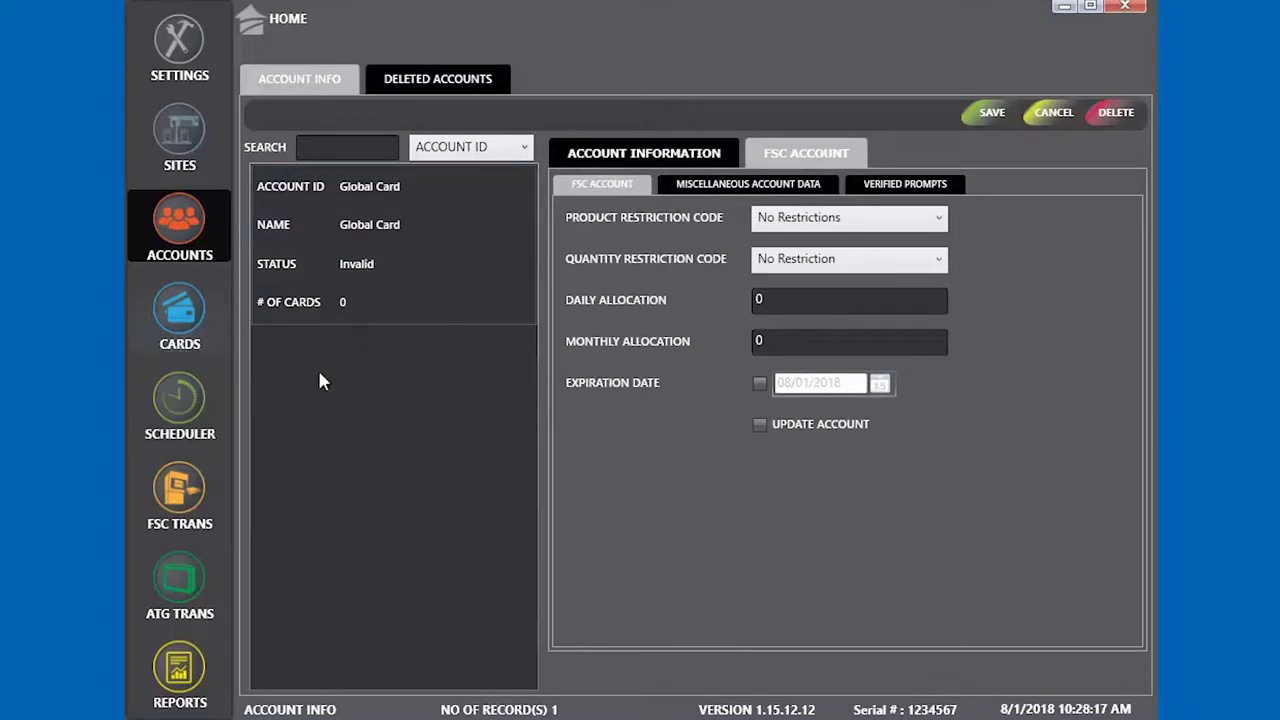
click(759, 424)
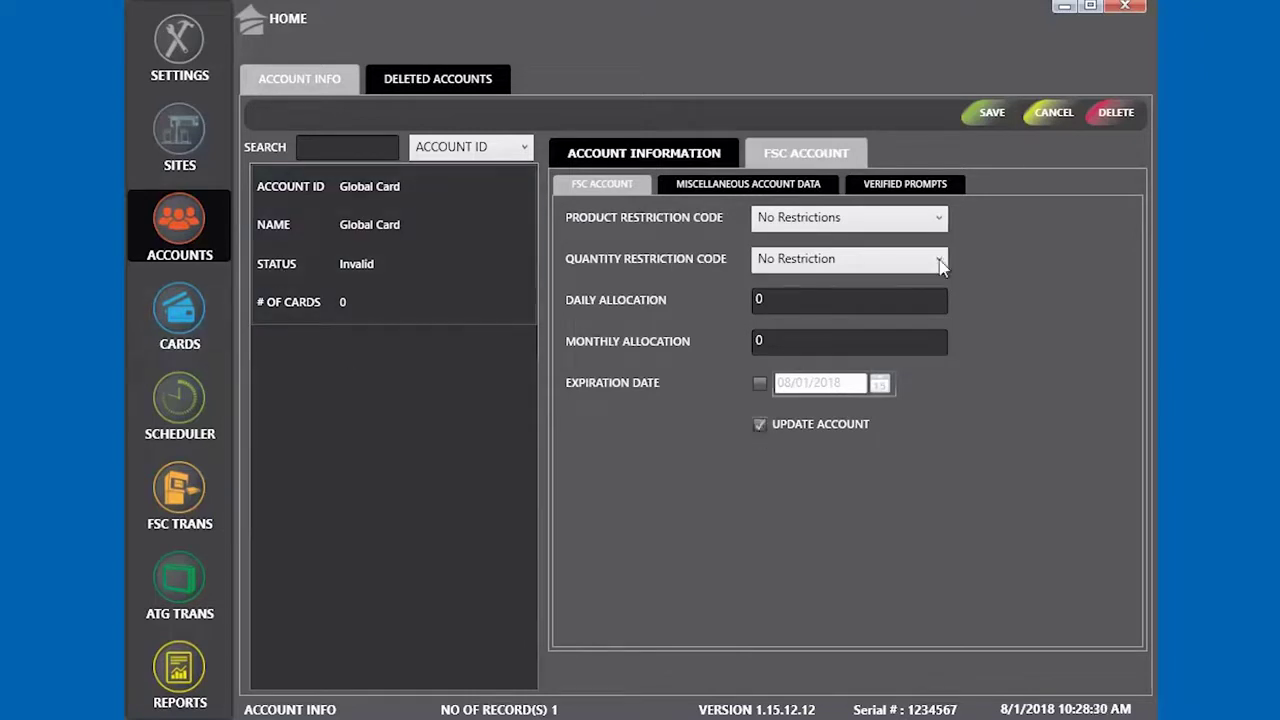
click(993, 117)
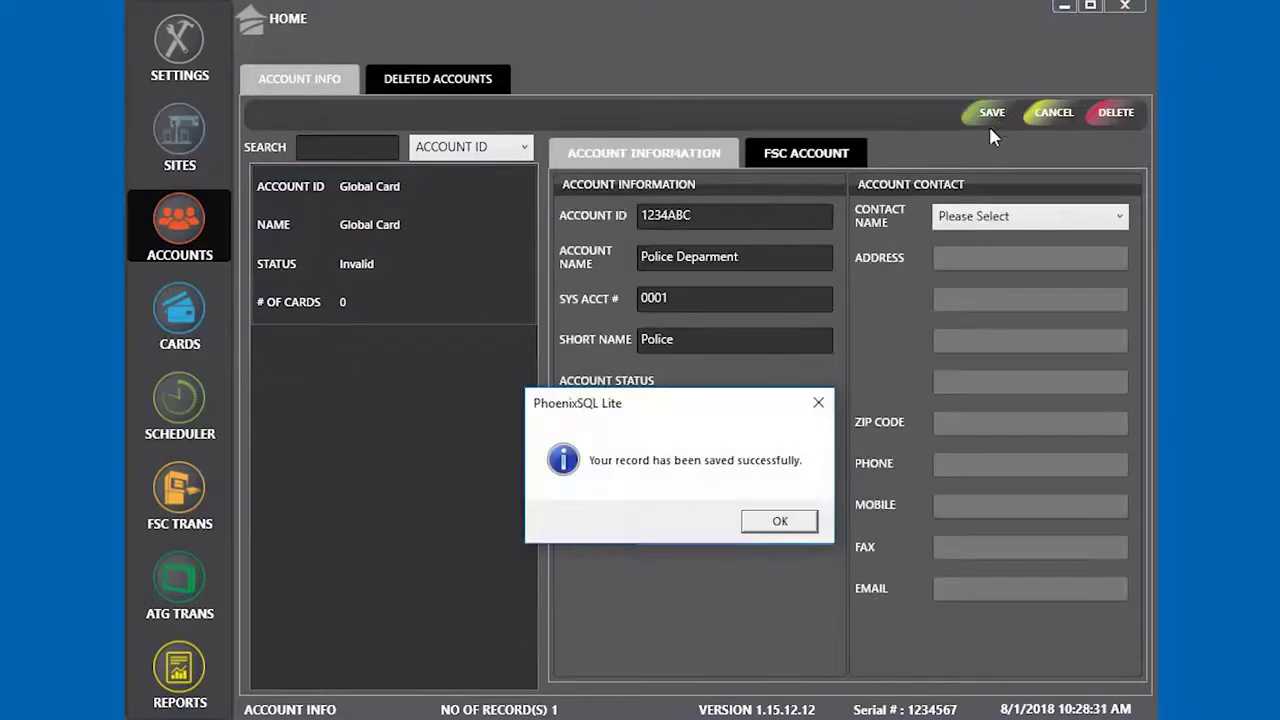
click(780, 521)
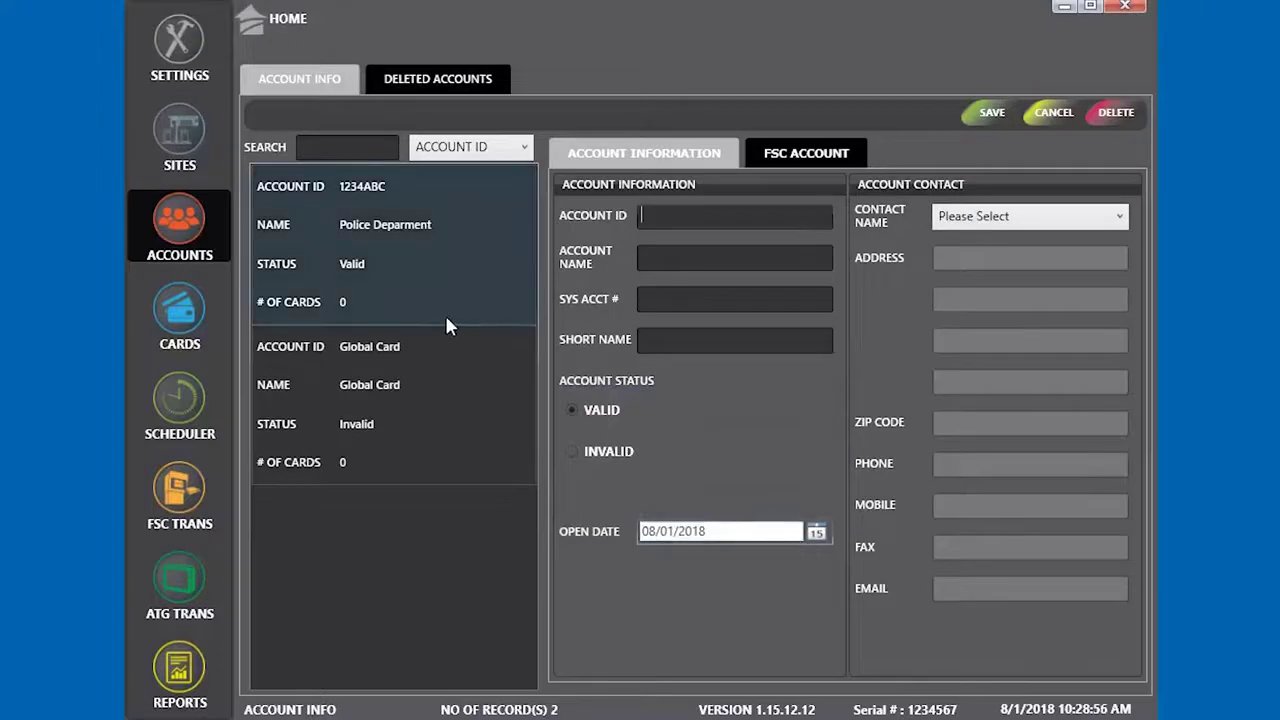
Save a new Fire deparment account with its ID, system account number and short name Fire D
click(480, 362)
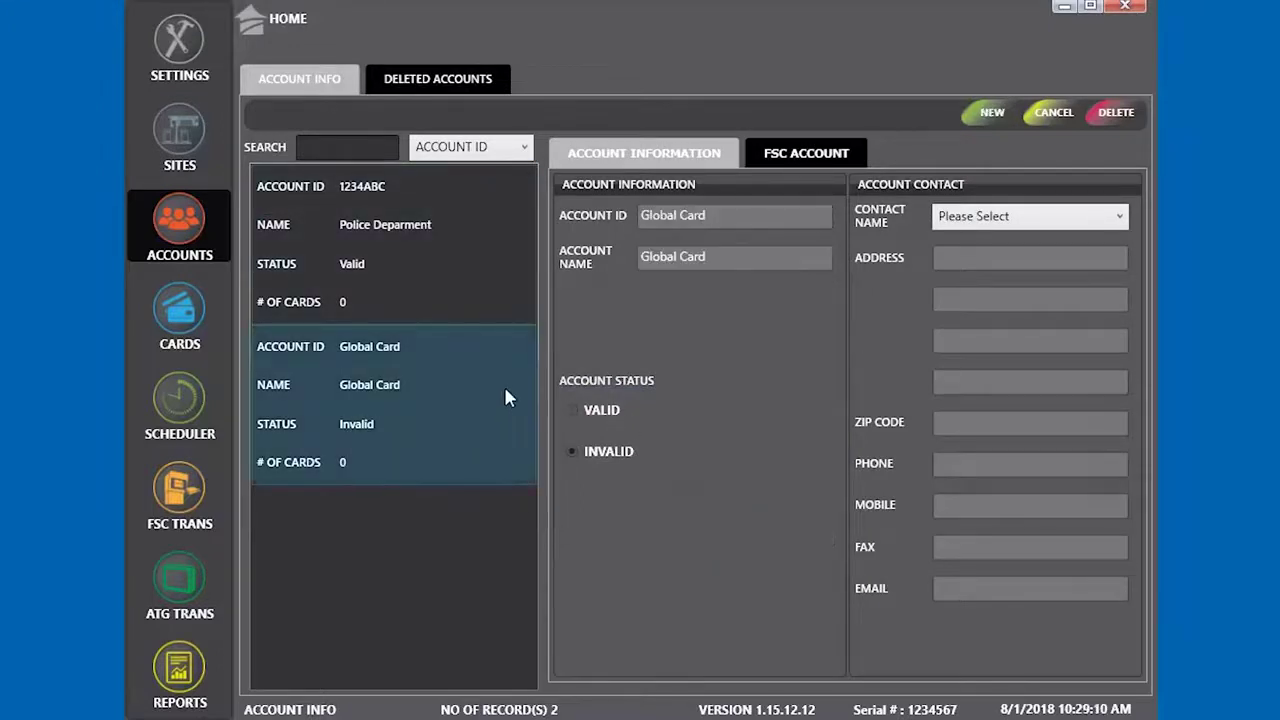
click(1000, 117)
text(123//fdfdgdfg)
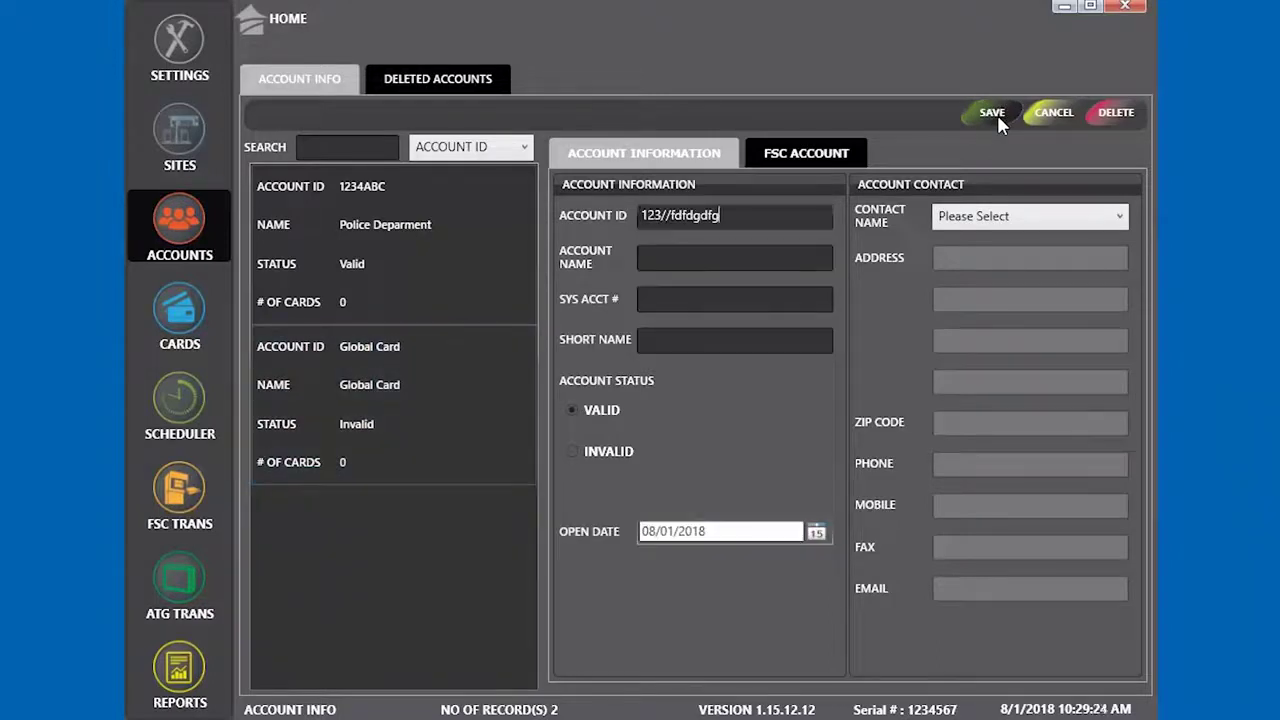
key(Tab)
text(Fire depar,ent)
key(Tab)
text(0002)
key(Tab)
text(Fire de)
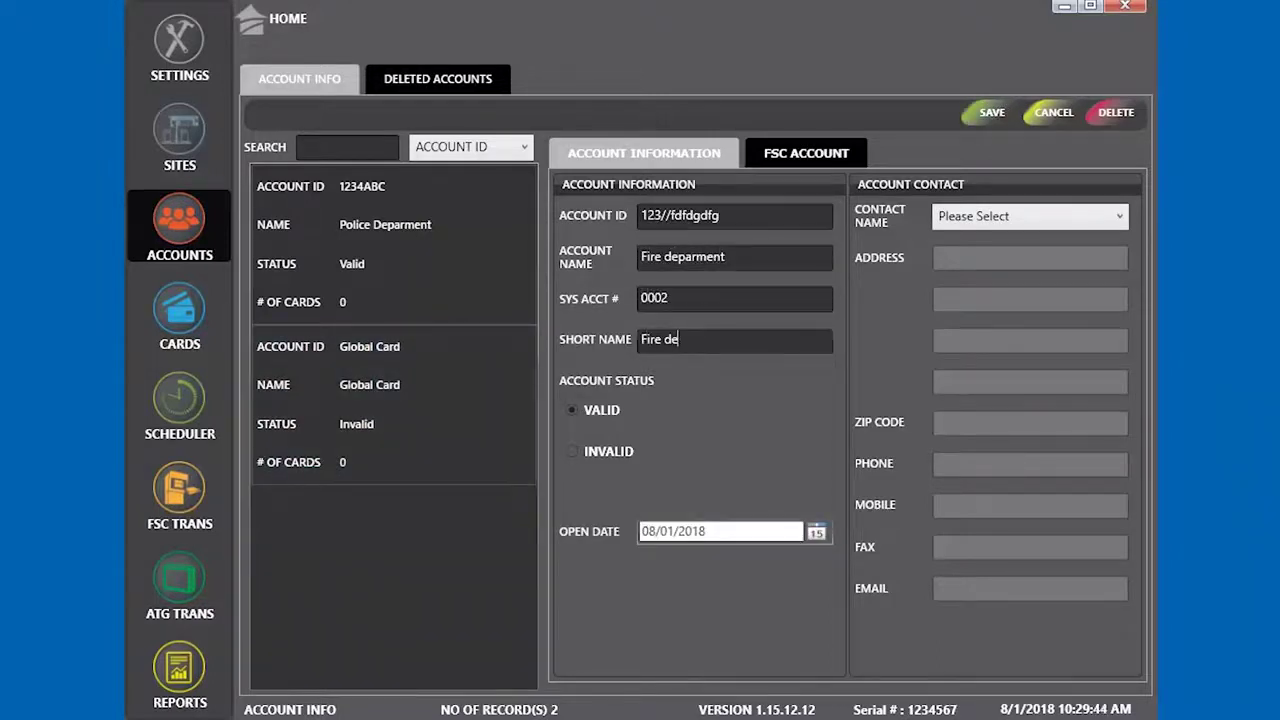
key(BackSpace)
key(BackSpace)
text(D)
click(985, 114)
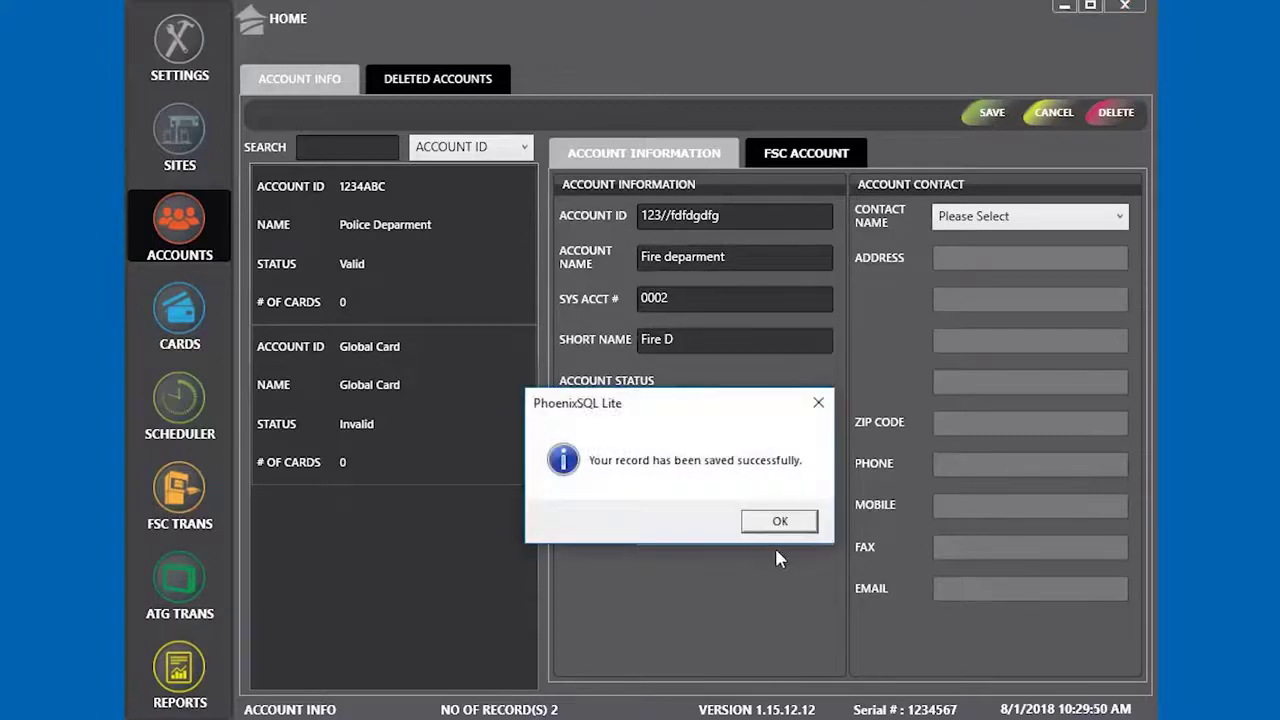
click(779, 520)
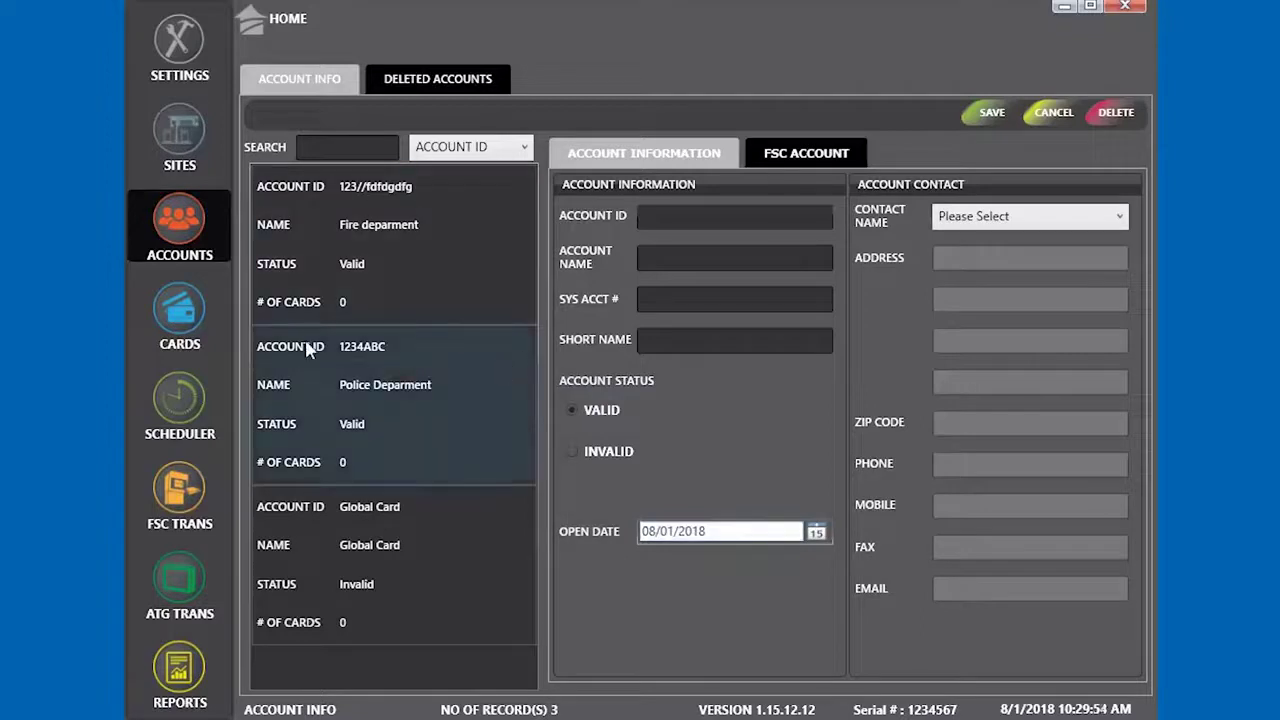
On the Cards page, start a Single card assigned to the Police Deparment account
click(180, 323)
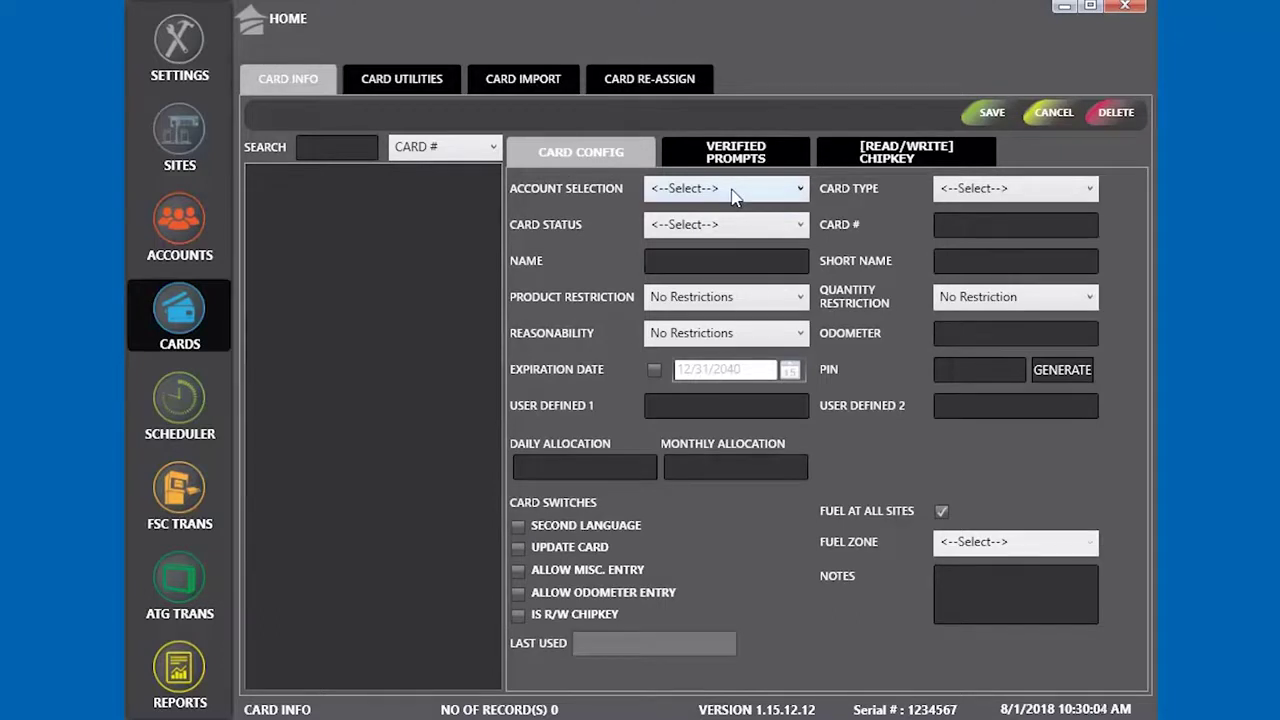
click(731, 192)
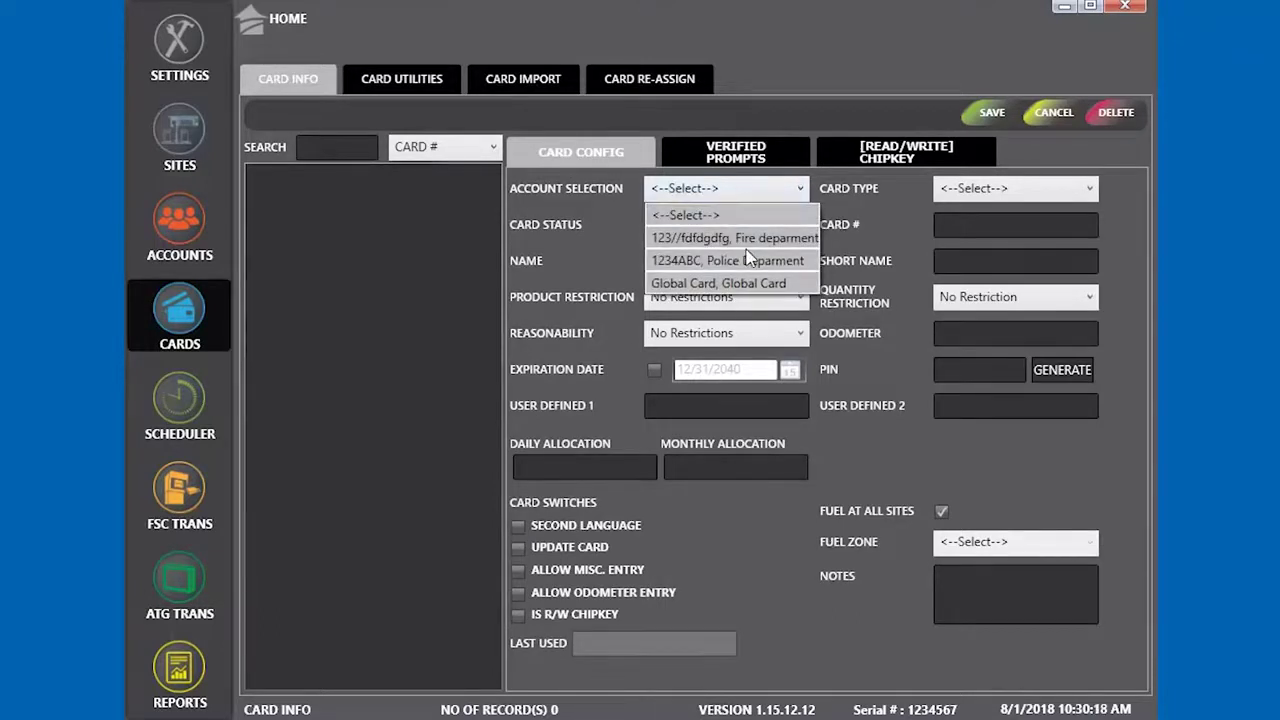
click(744, 259)
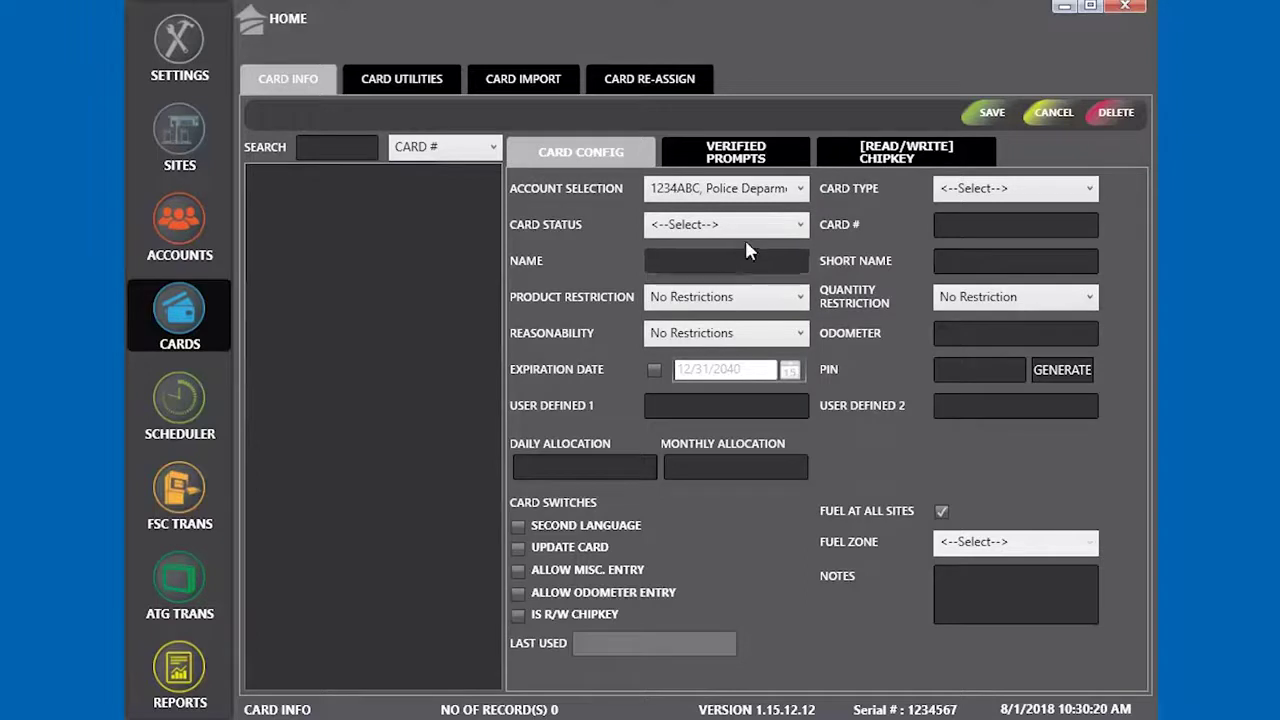
click(744, 258)
click(1005, 196)
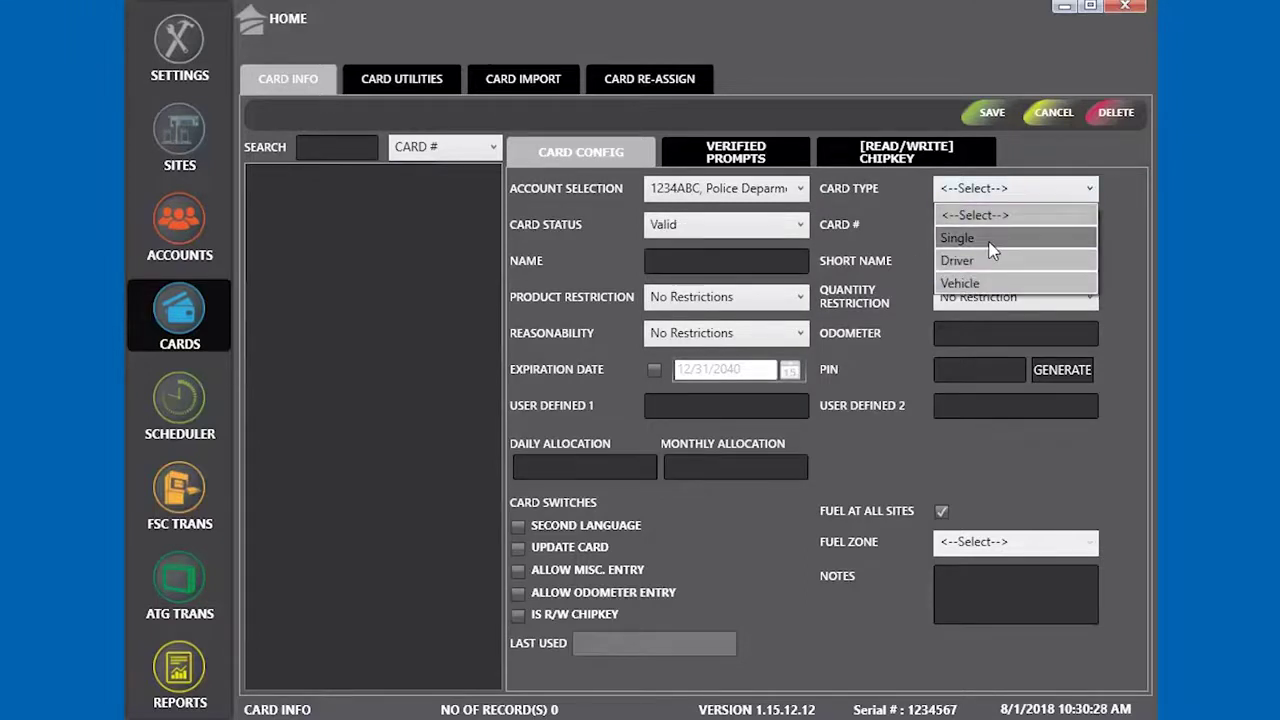
click(988, 240)
Set the card status to Valid and enter the driver's name as cardholder
click(989, 224)
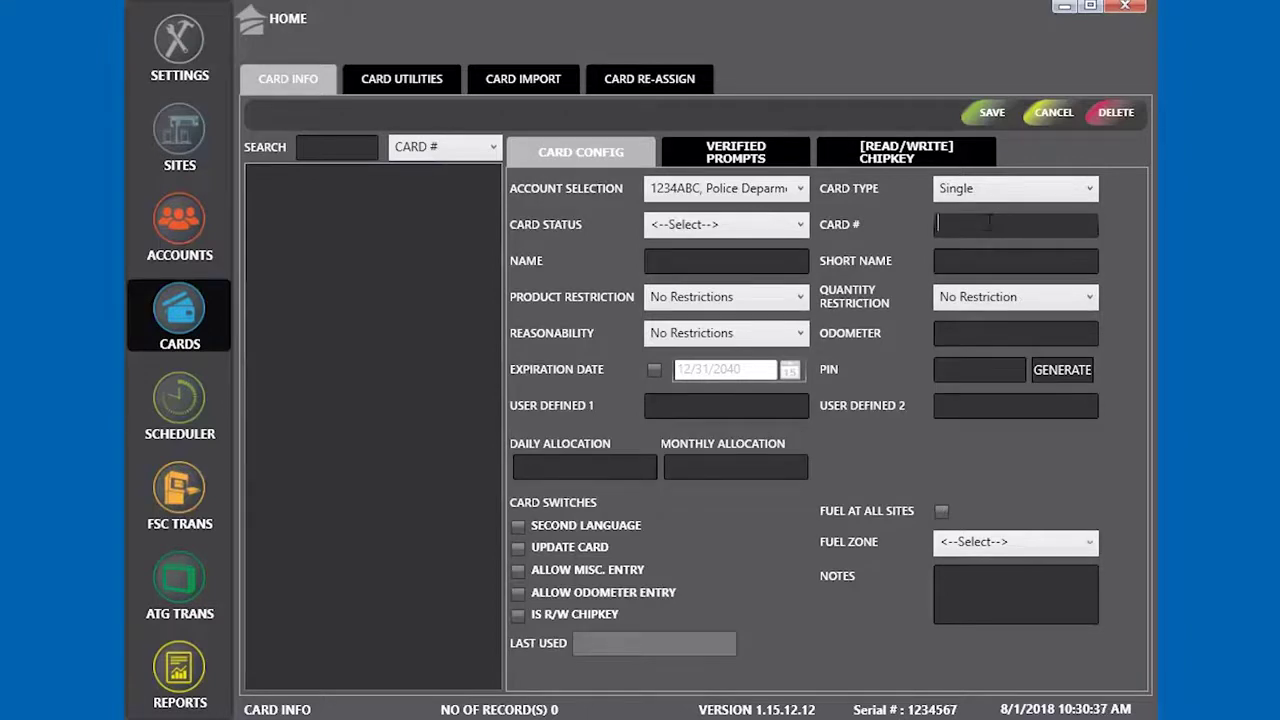
click(788, 225)
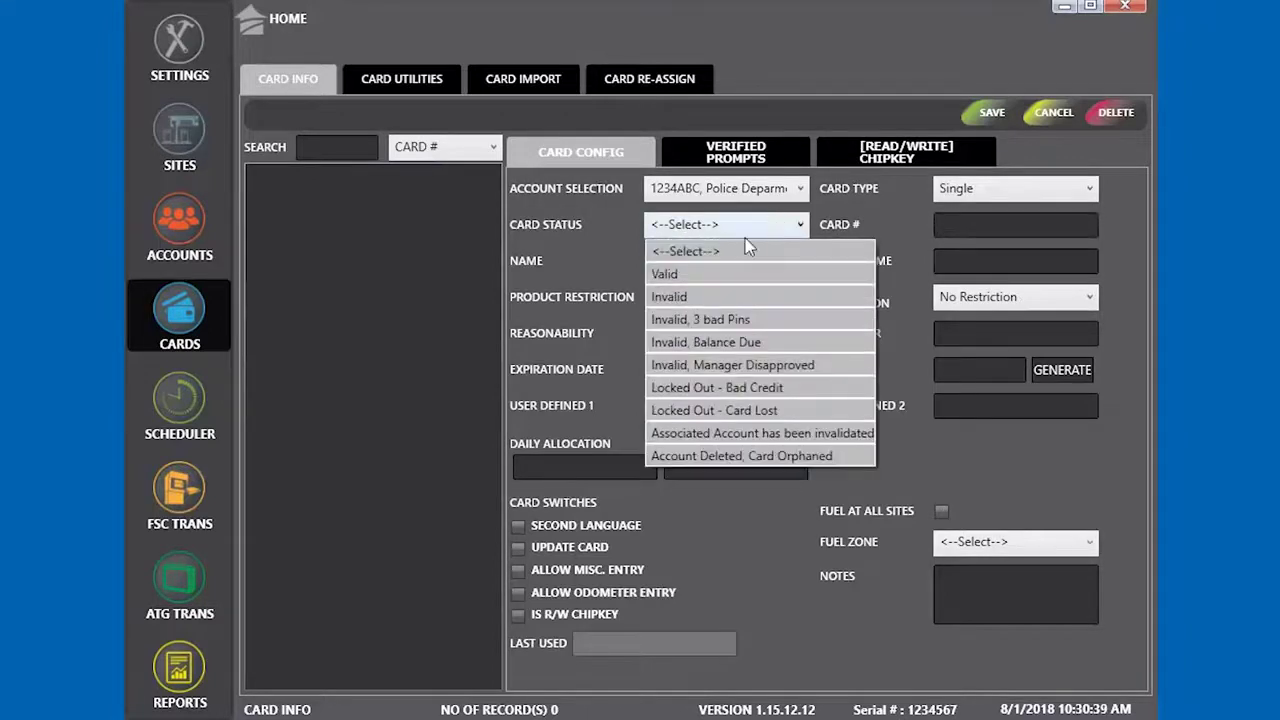
click(705, 273)
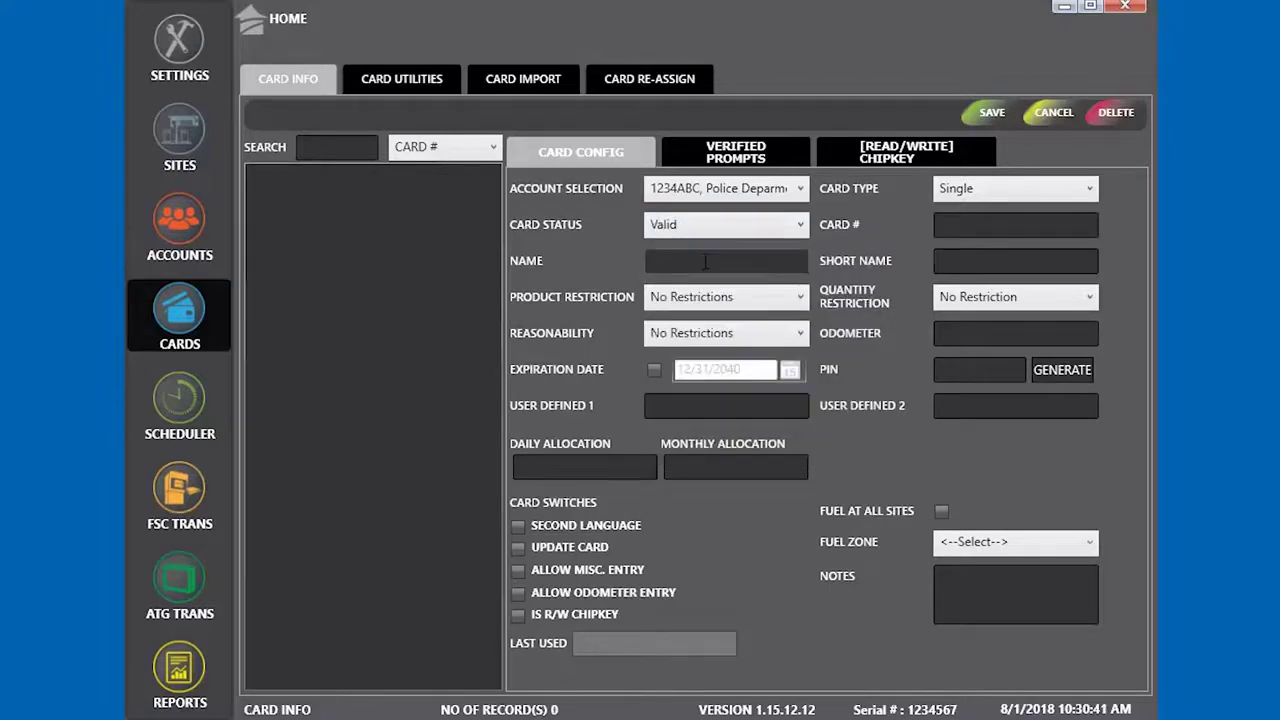
click(705, 262)
text(Jim D)
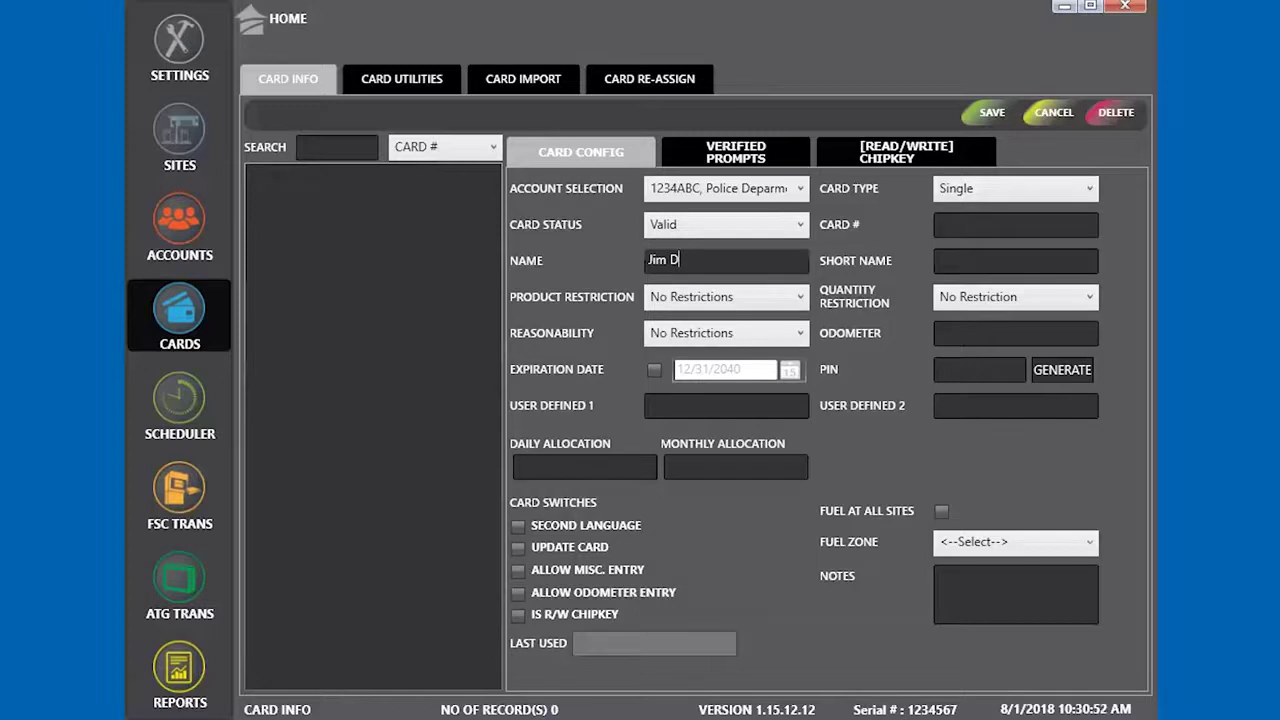
click(988, 228)
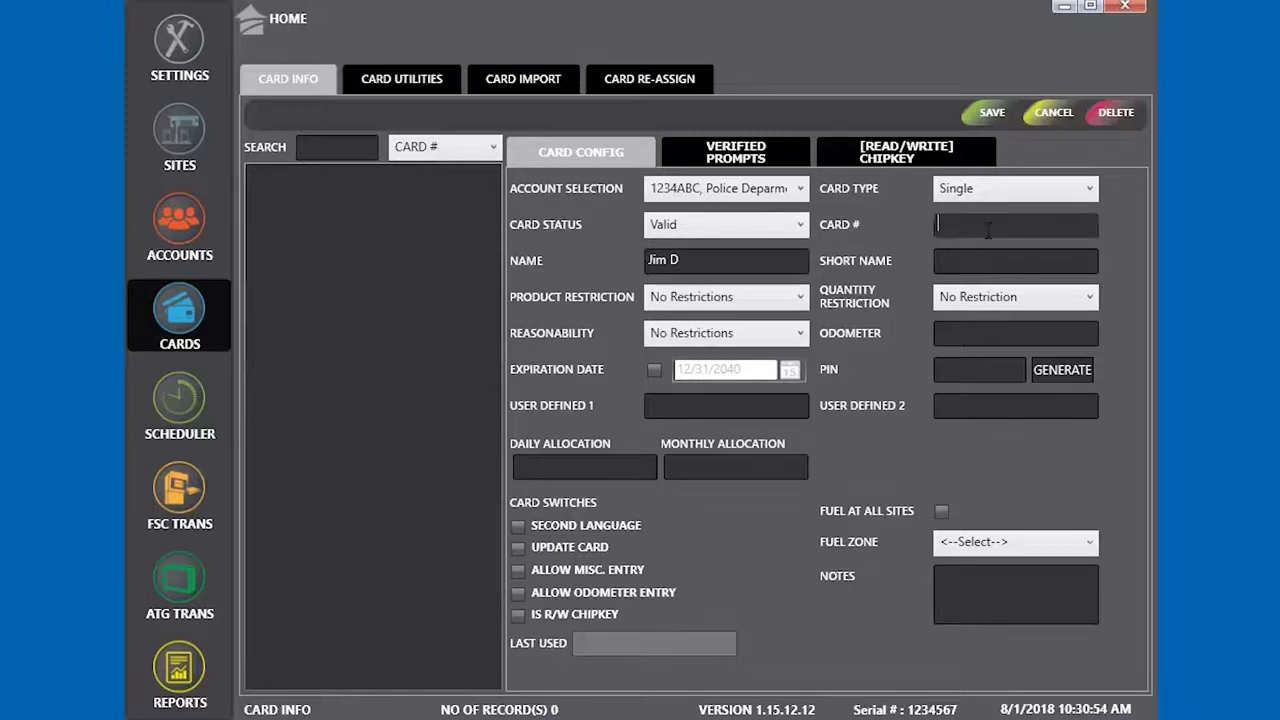
Enter the police driver card's card number
text(1223)
key(BackSpace)
key(BackSpace)
key(BackSpace)
key(BackSpace)
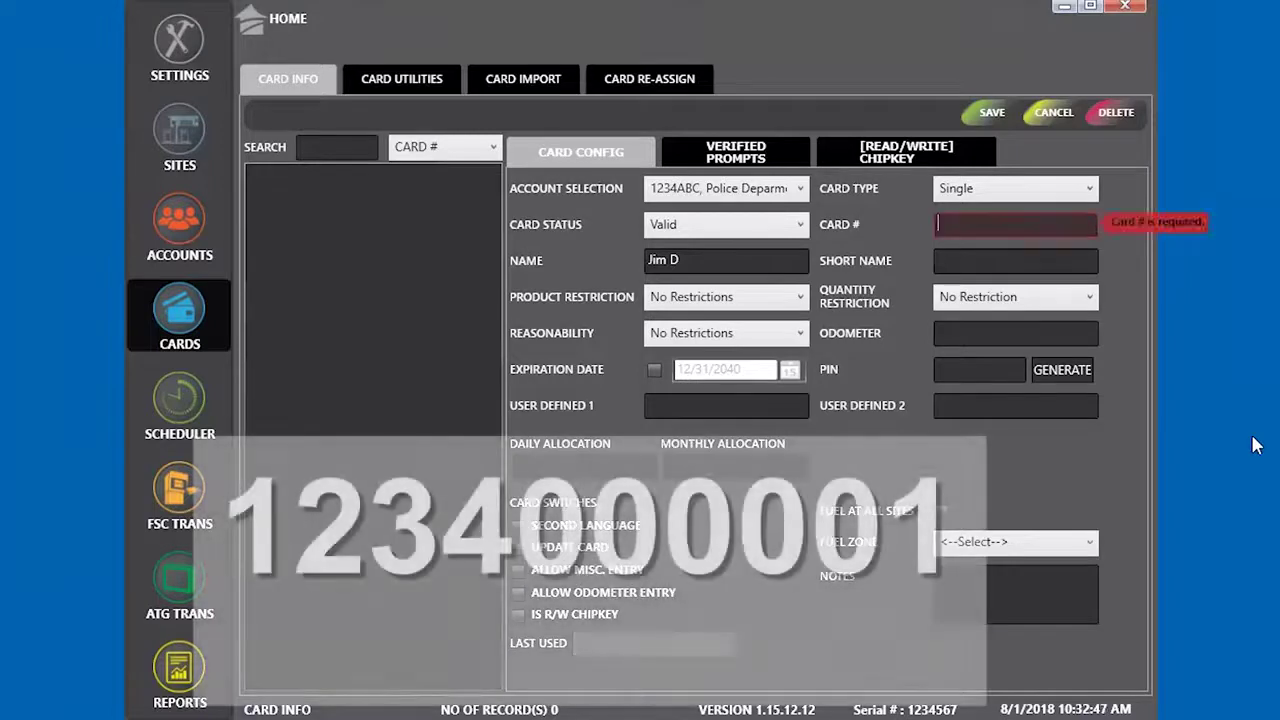
text(1234)
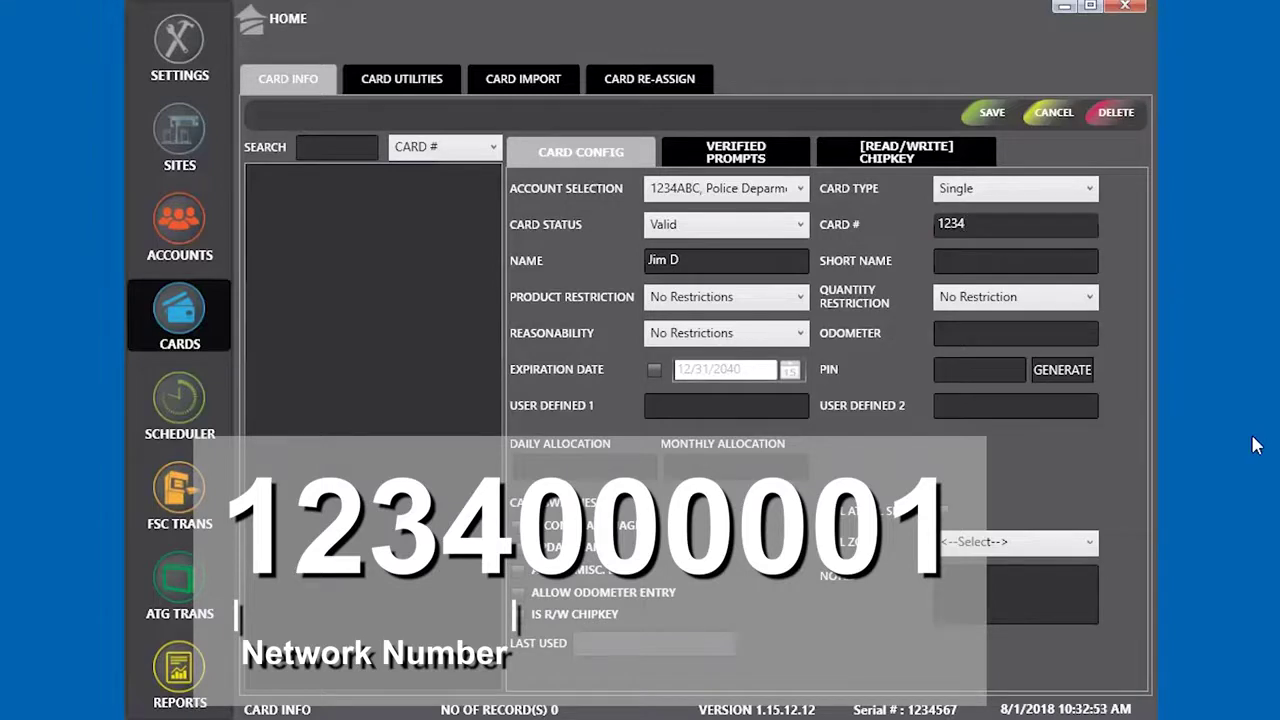
text(000001)
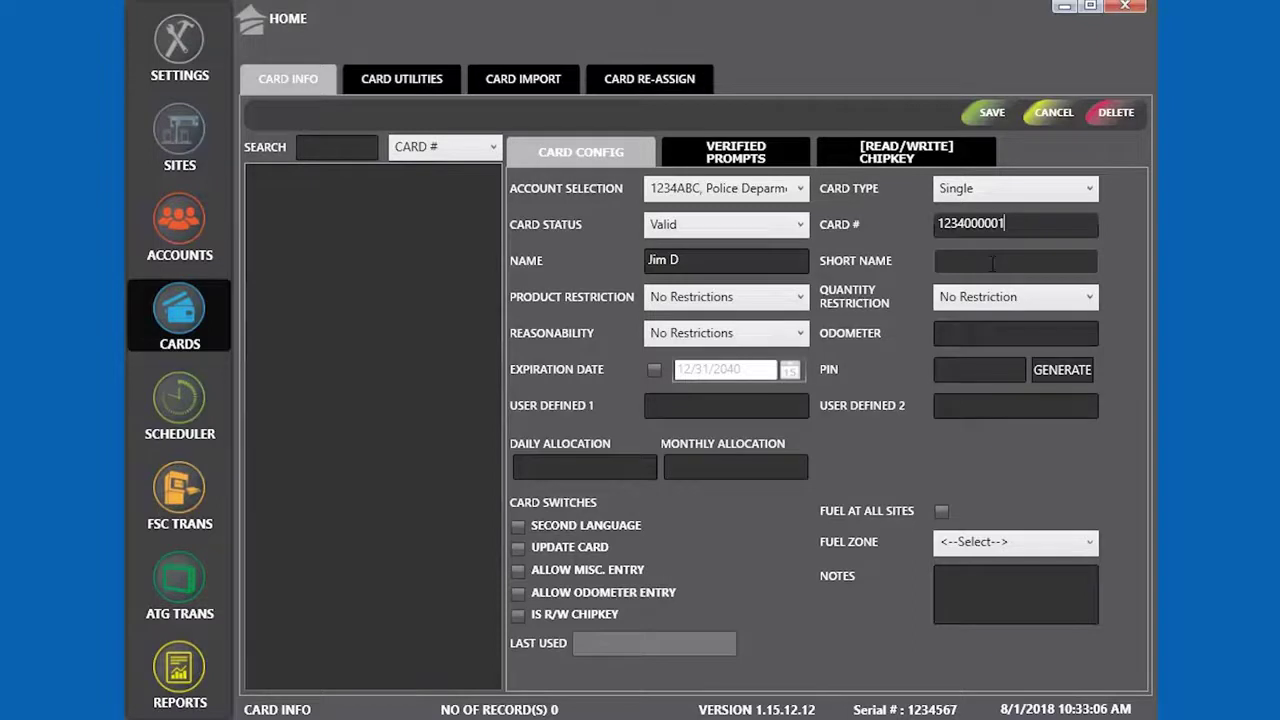
Use the driver's name as short name, allow fueling at all sites, and save the card
click(993, 263)
text(Ji)
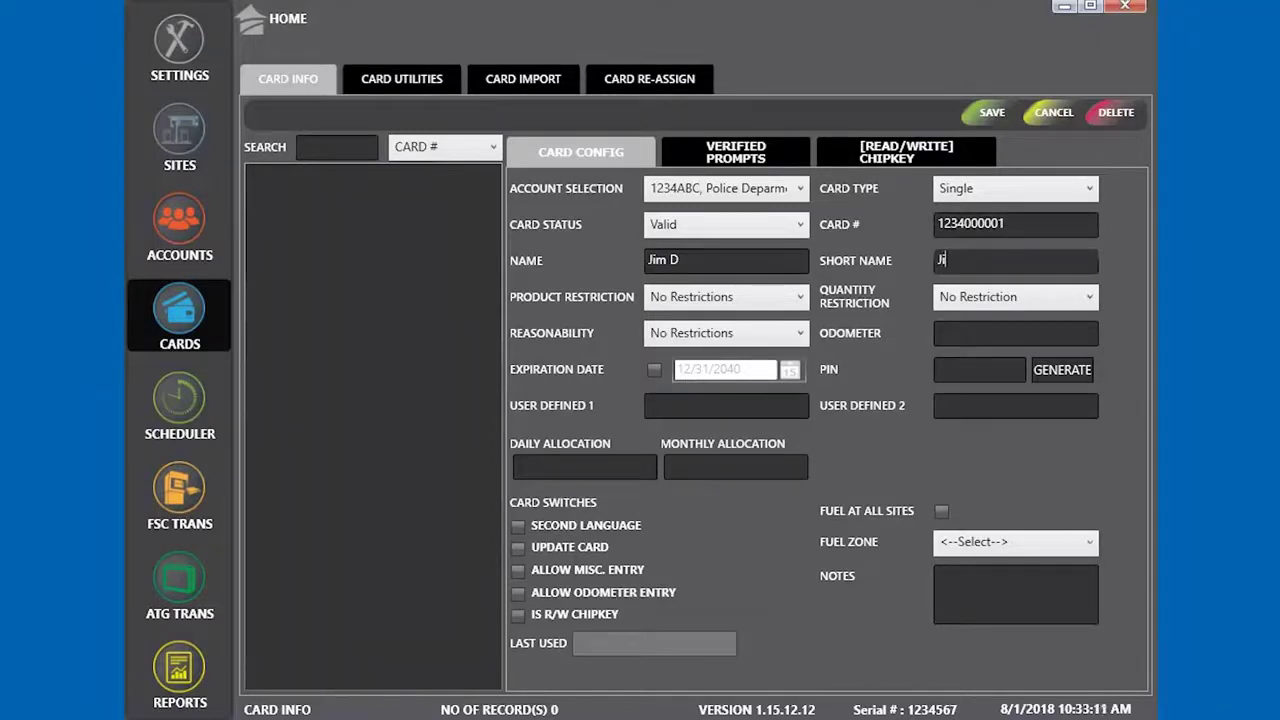
text(m D)
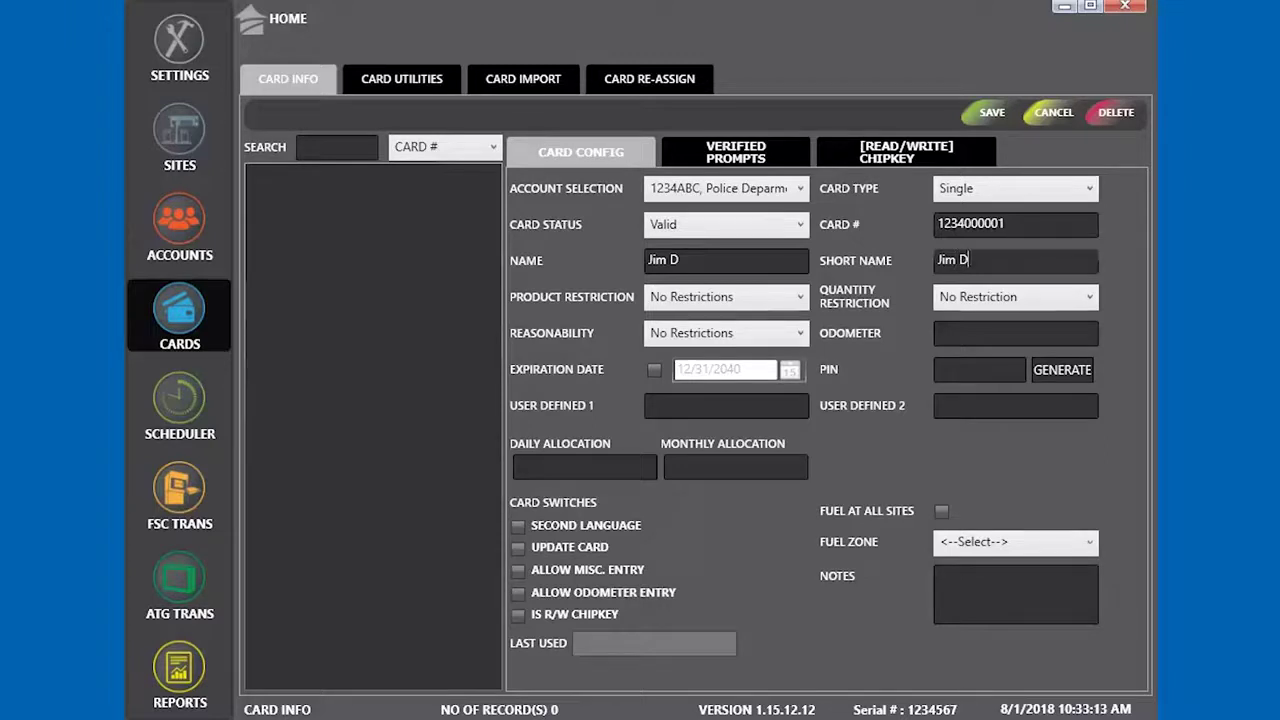
click(942, 512)
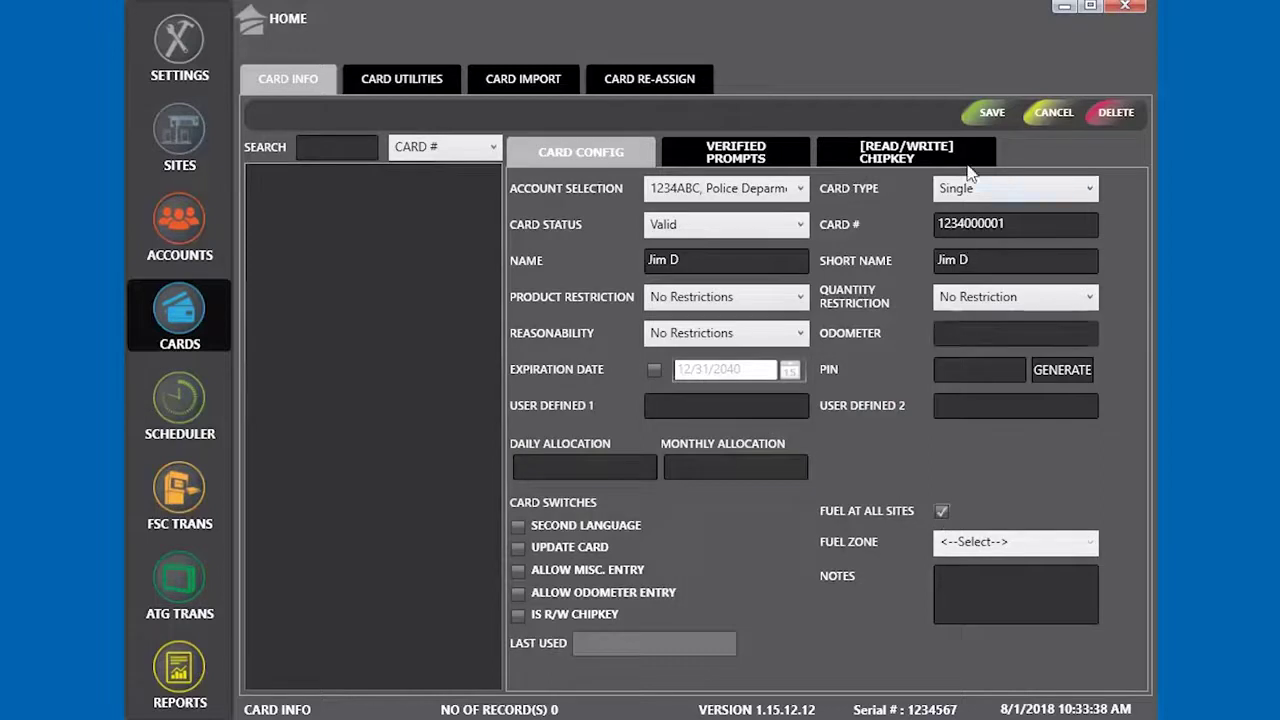
click(992, 116)
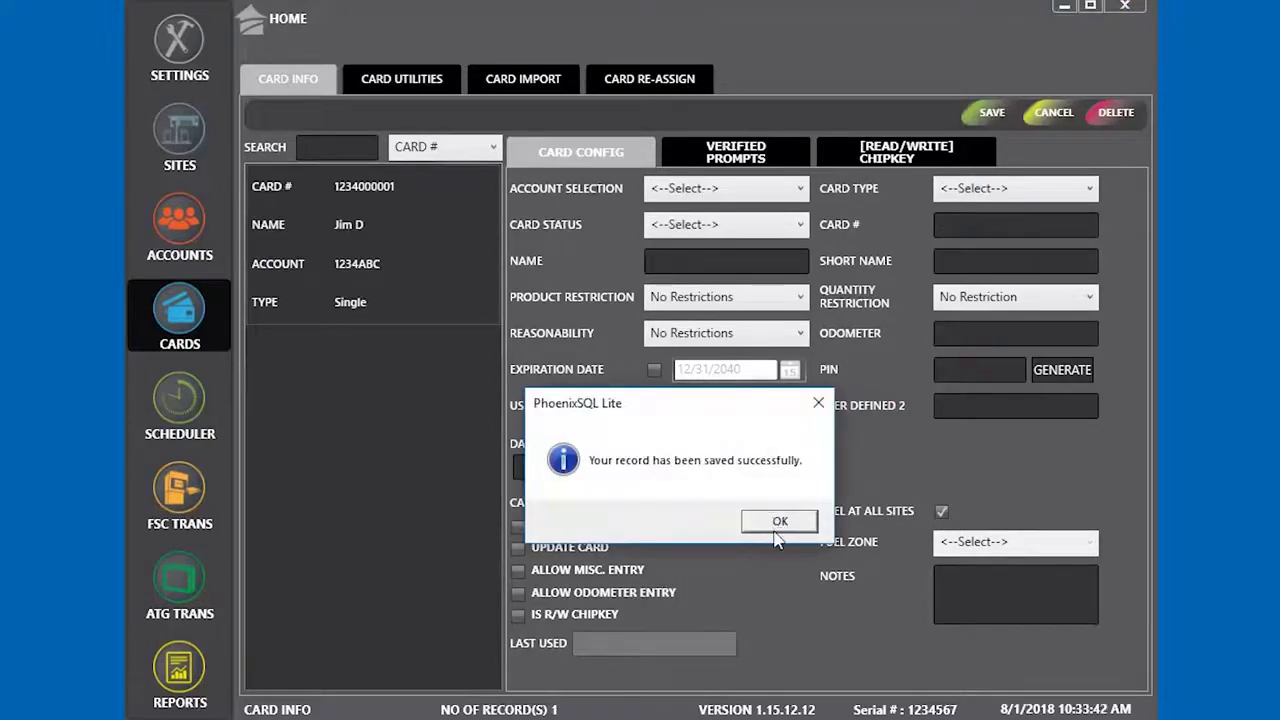
click(776, 524)
click(394, 268)
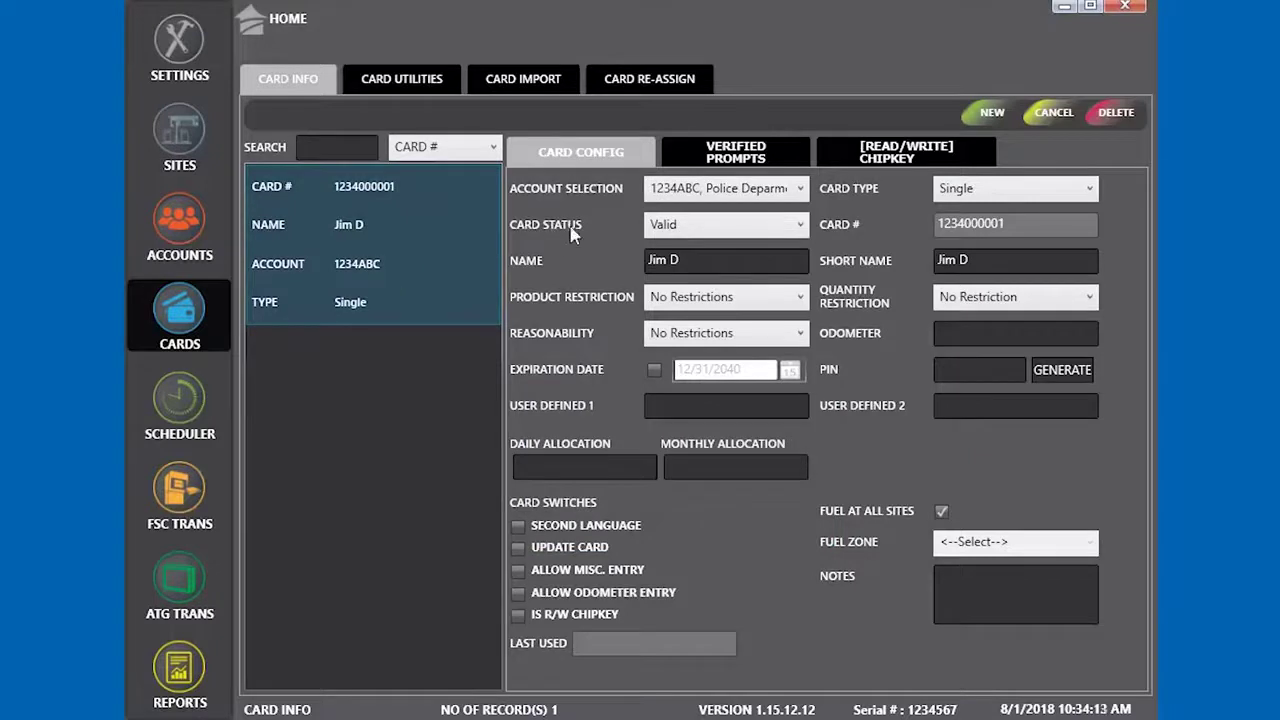
click(994, 116)
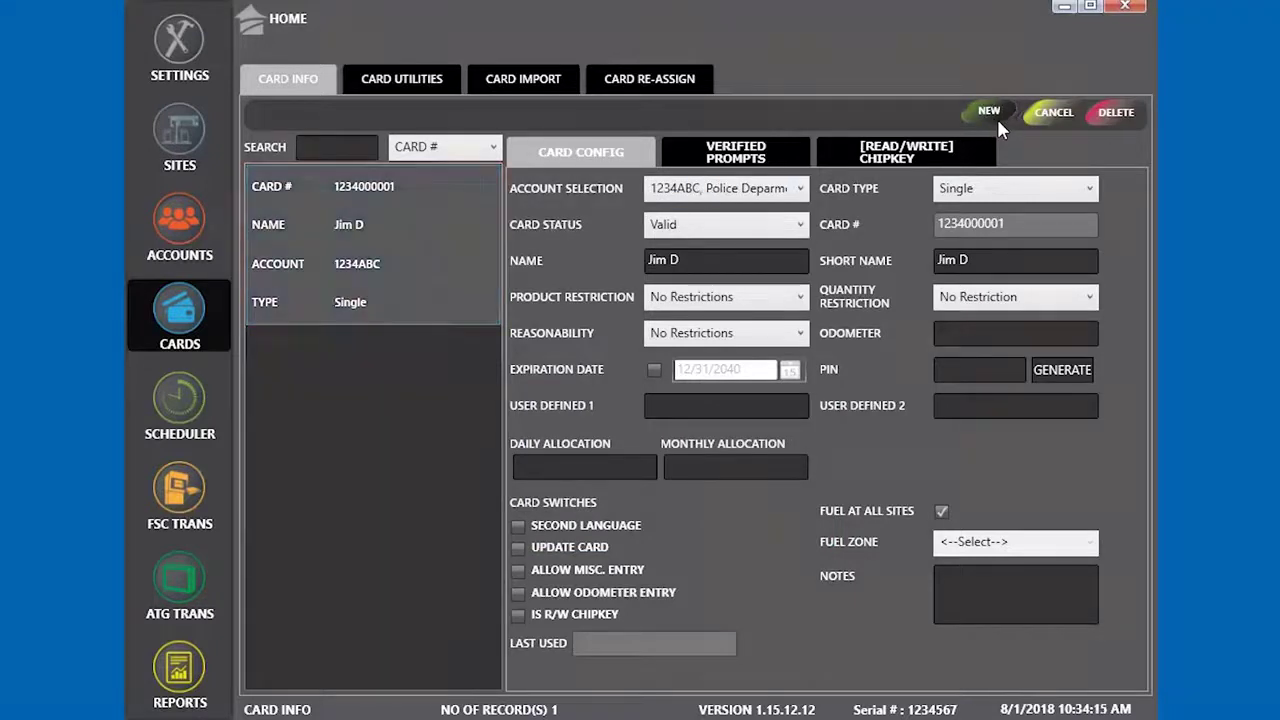
Make the new card a Valid Driver card on the Fire department account
click(790, 192)
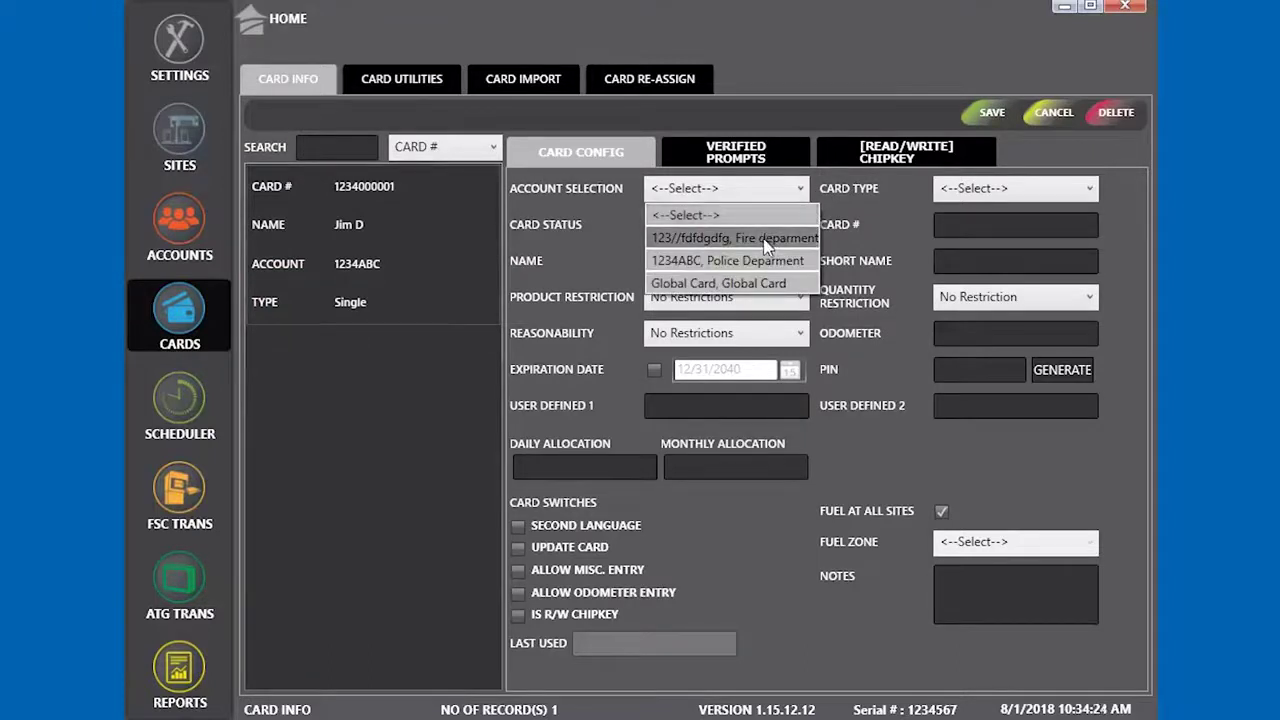
click(765, 240)
click(1015, 188)
click(975, 252)
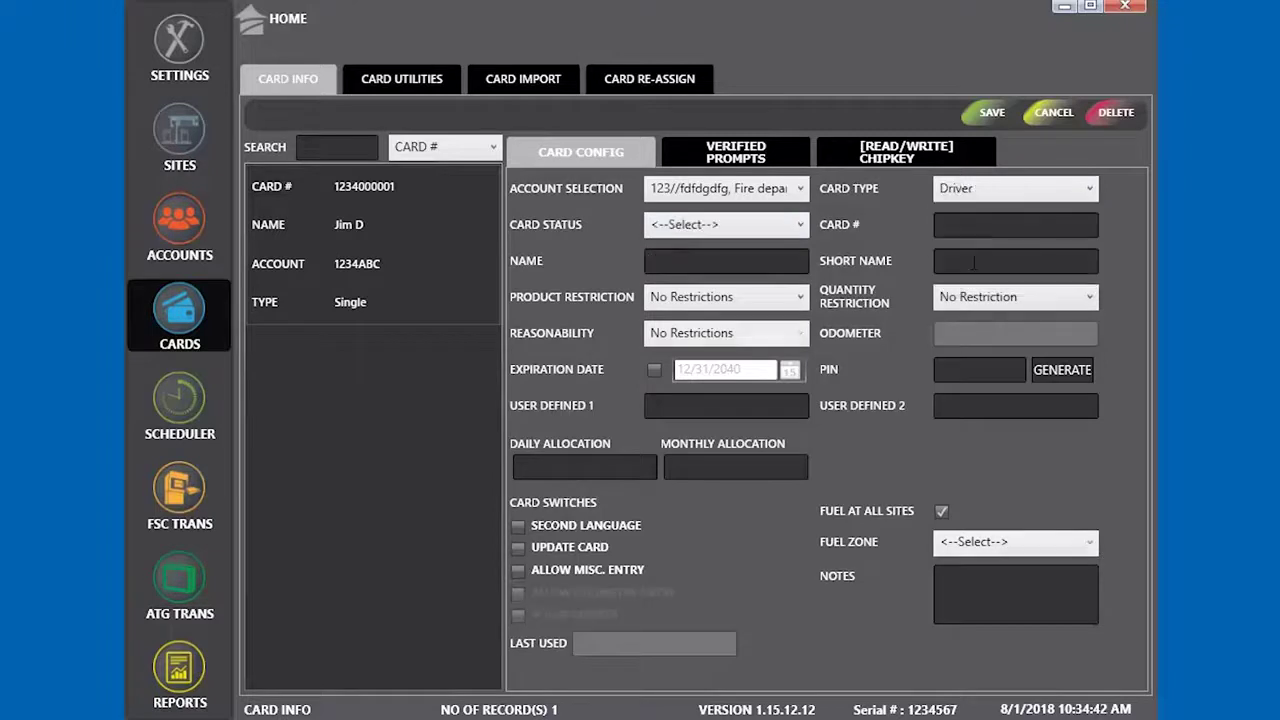
click(972, 228)
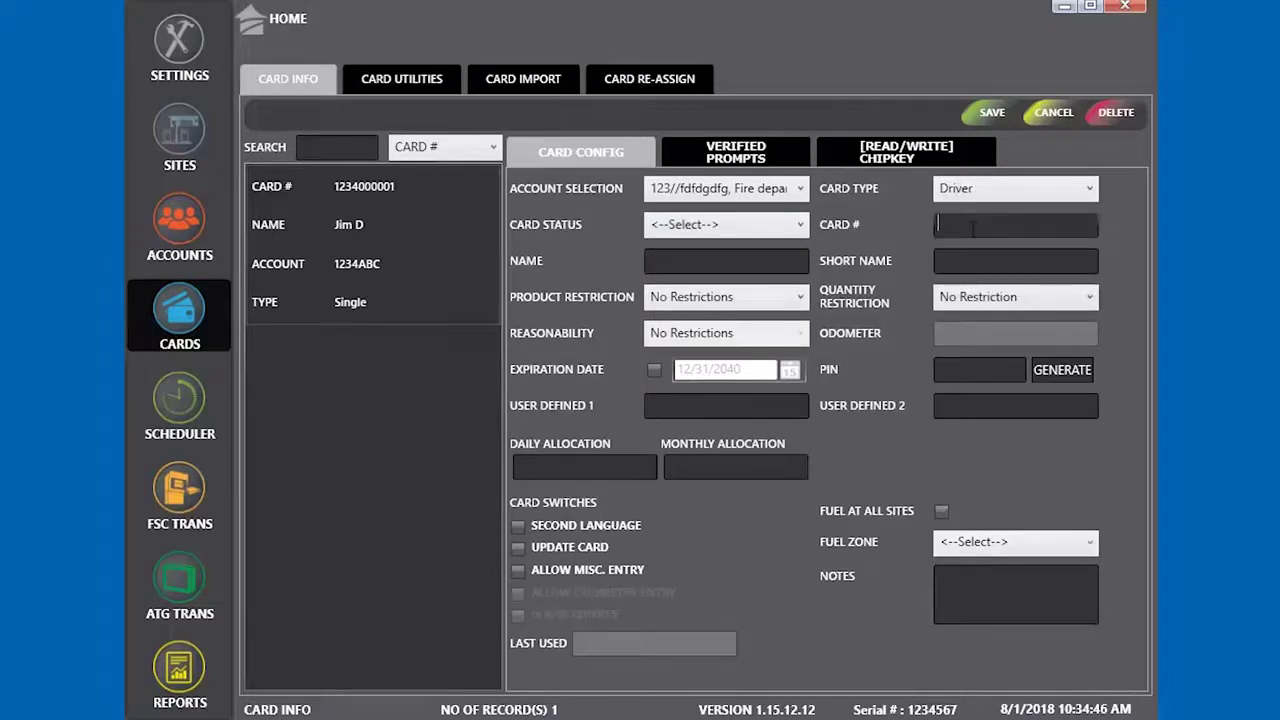
click(785, 226)
click(735, 273)
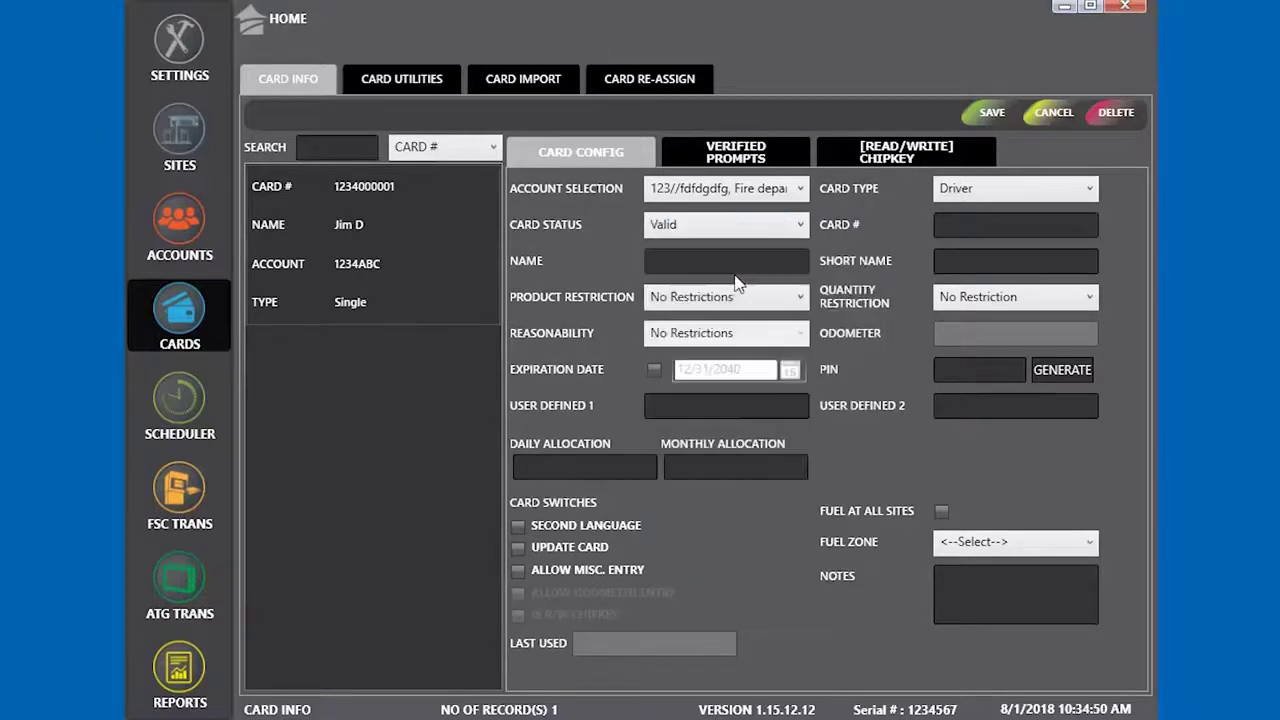
Enter its card number and driver's name, allow fueling at all sites, and save
click(968, 225)
text(1234000002)
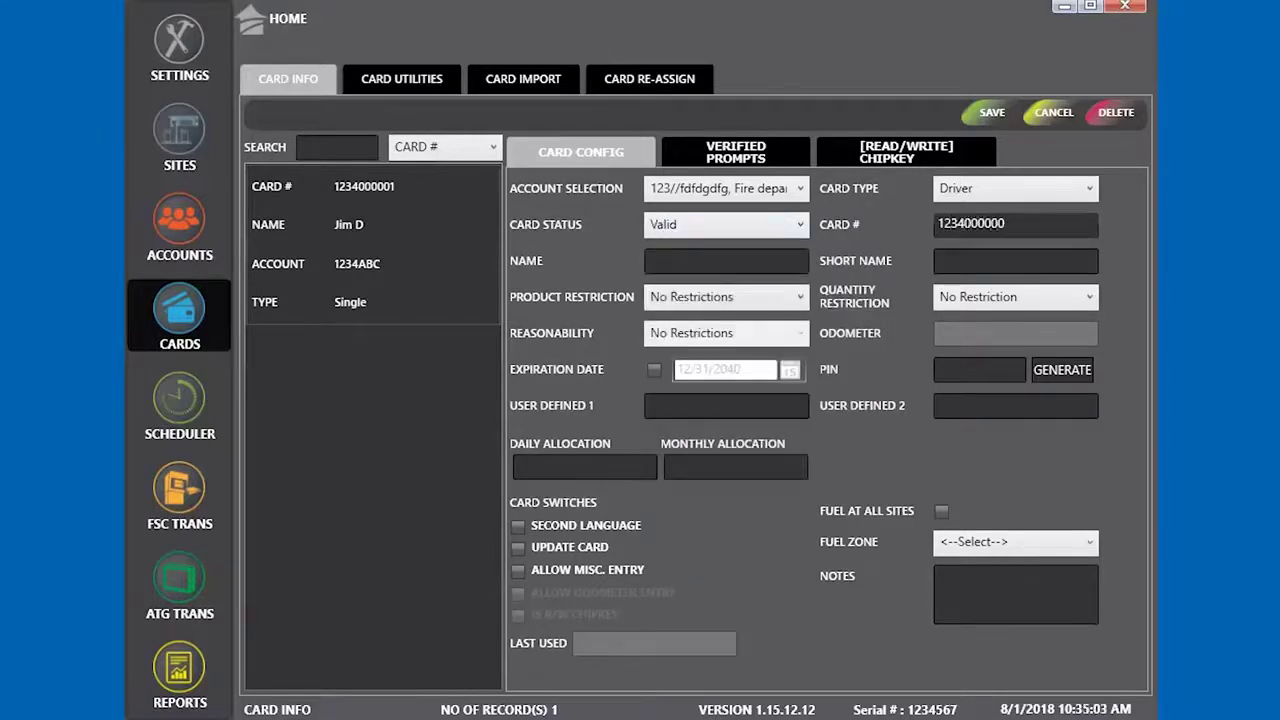
key(Tab)
click(700, 260)
text(John D)
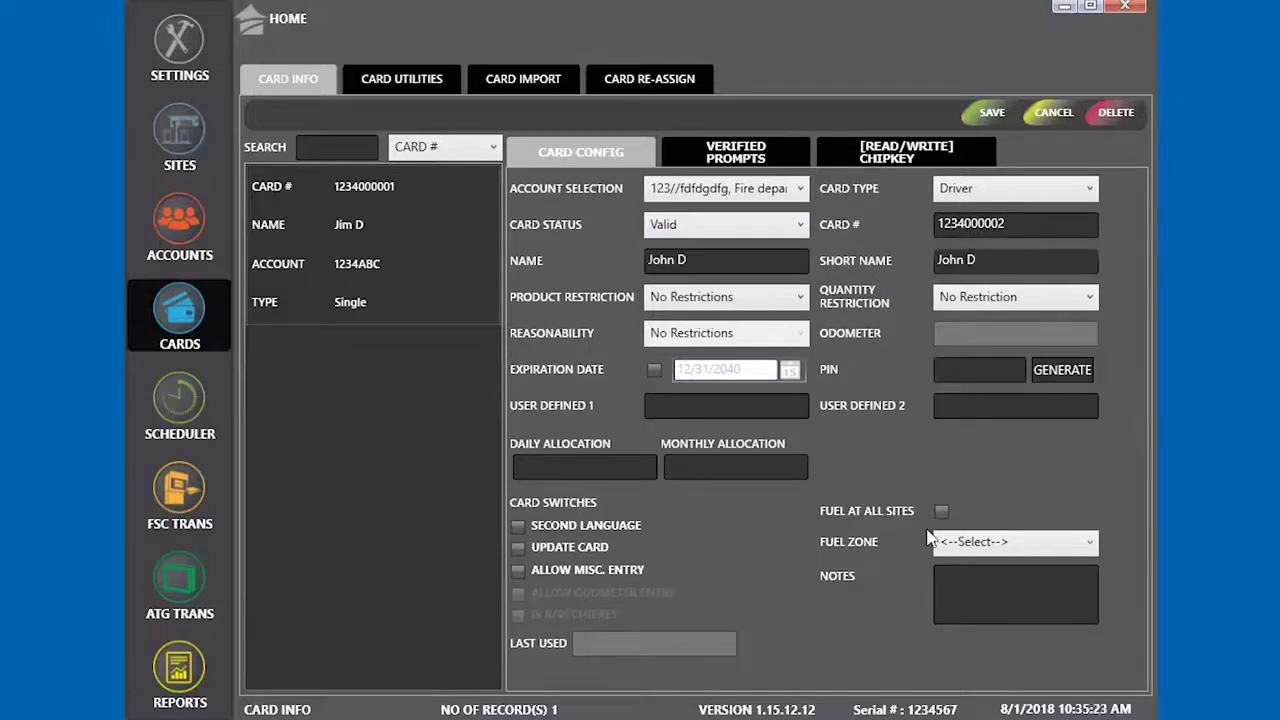
click(941, 511)
click(990, 112)
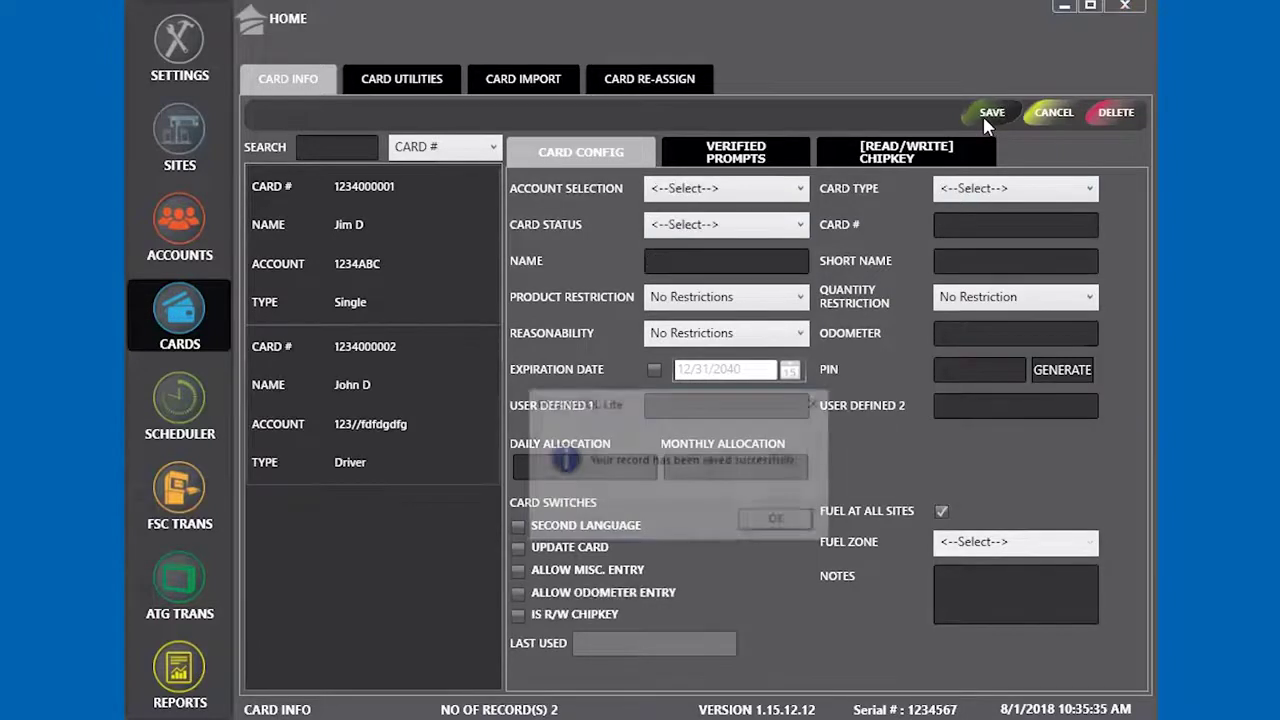
click(787, 520)
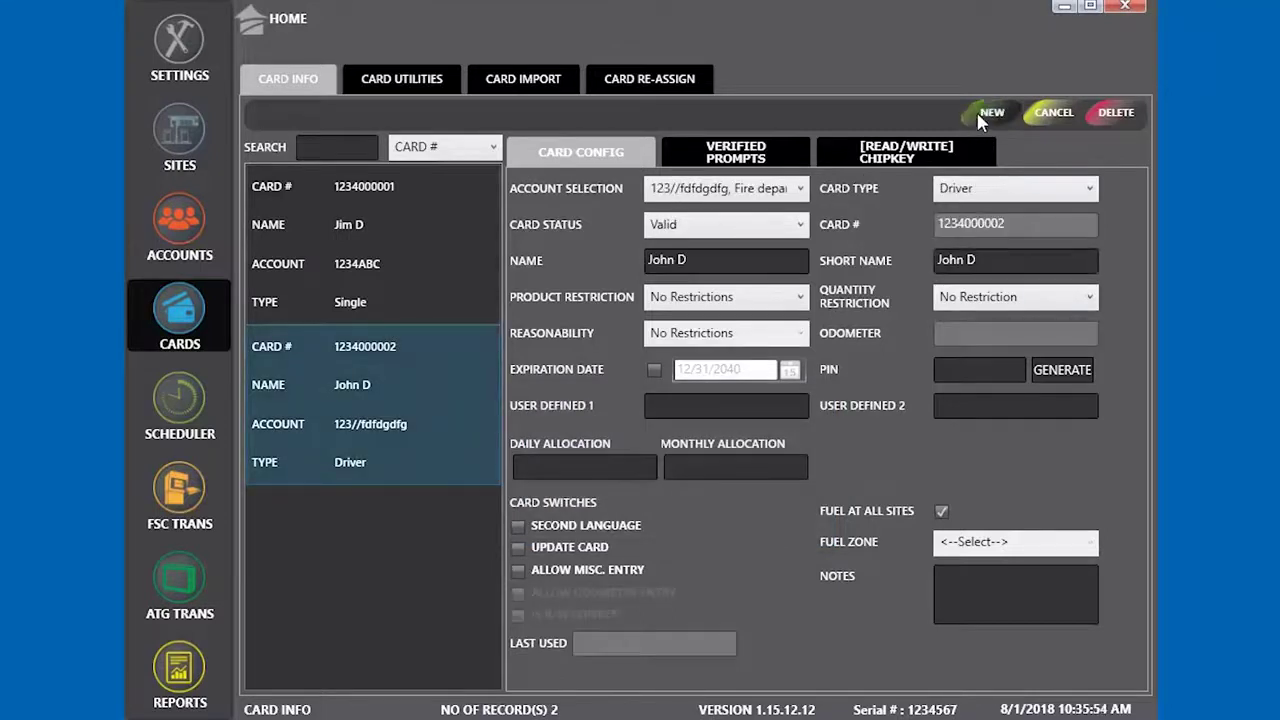
Start a new Valid Vehicle card on the Fire department account
click(988, 113)
click(789, 197)
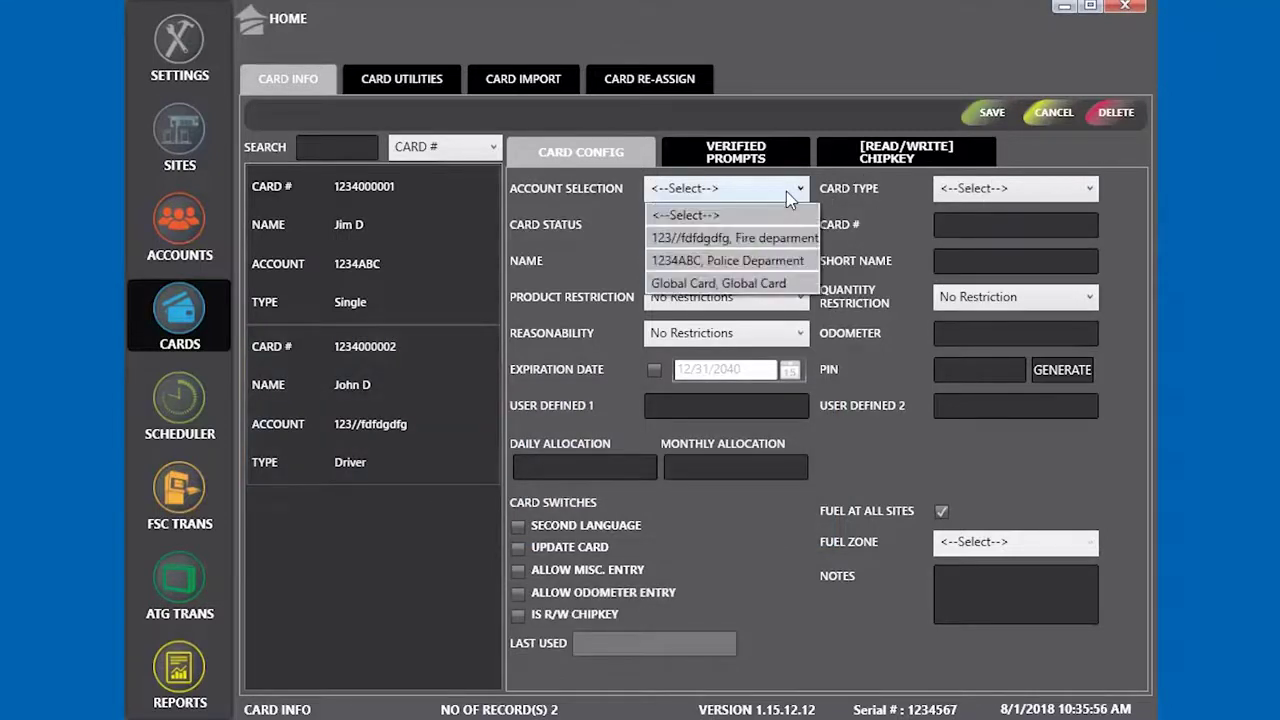
click(769, 242)
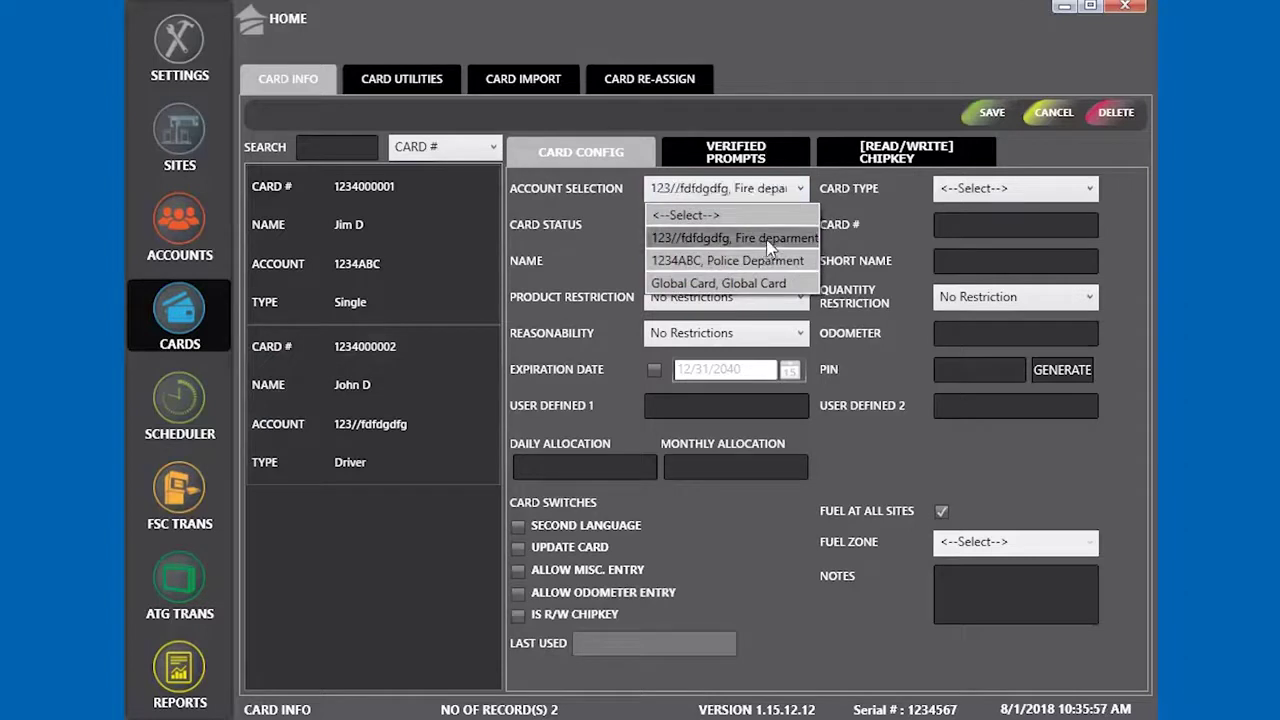
click(1030, 191)
click(960, 283)
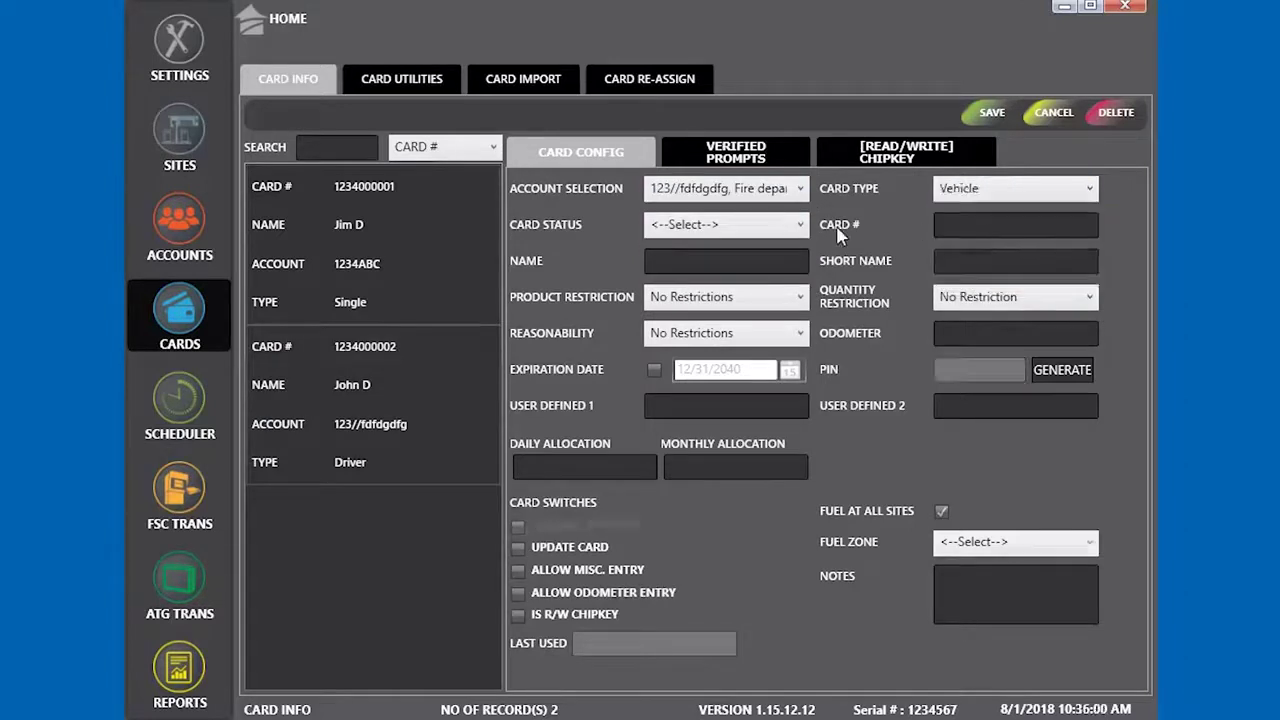
click(745, 225)
click(750, 276)
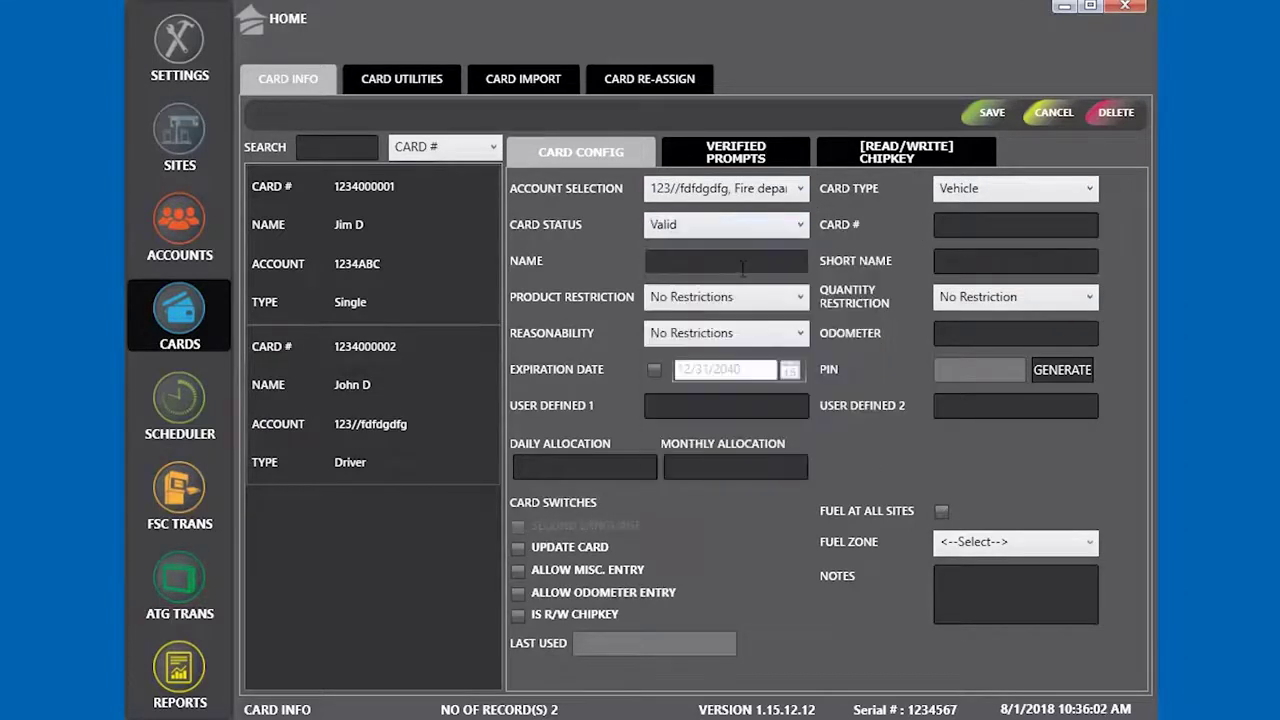
Name it Fire truck 1 with short name Engine 1, add its card number, and save
click(733, 262)
text(Fir)
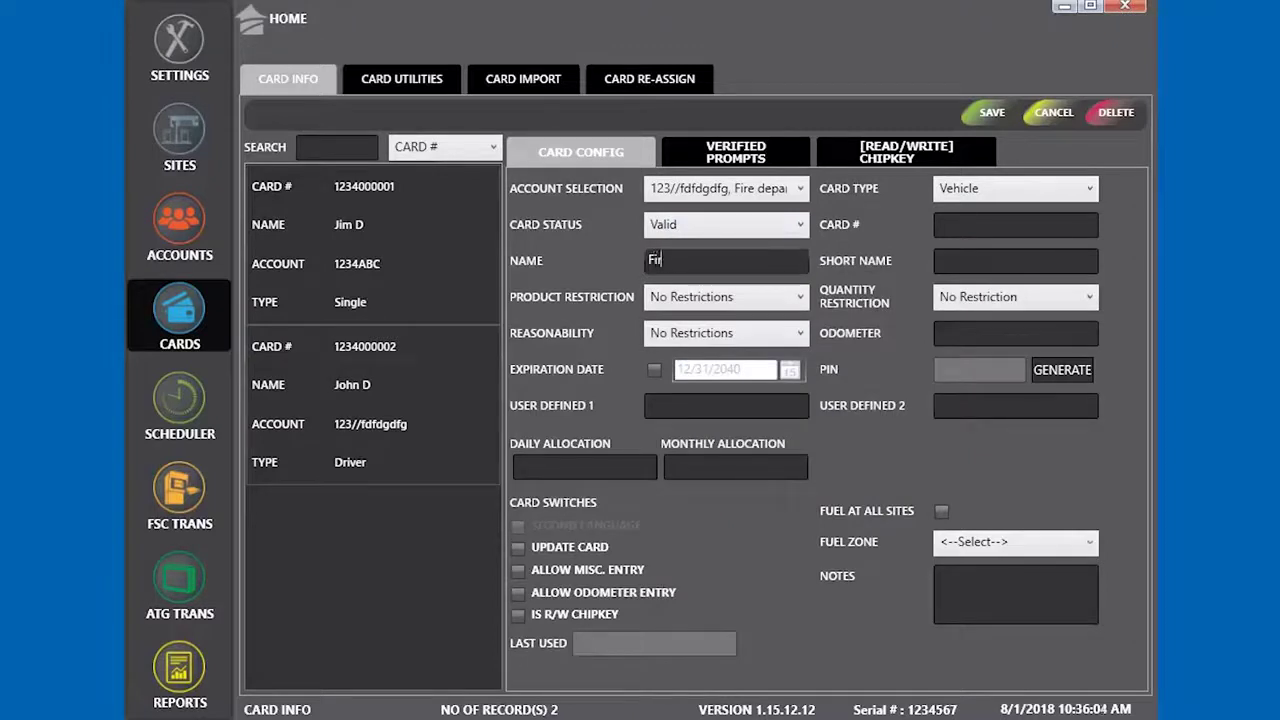
text(e truck 1)
click(1015, 224)
text(123400003)
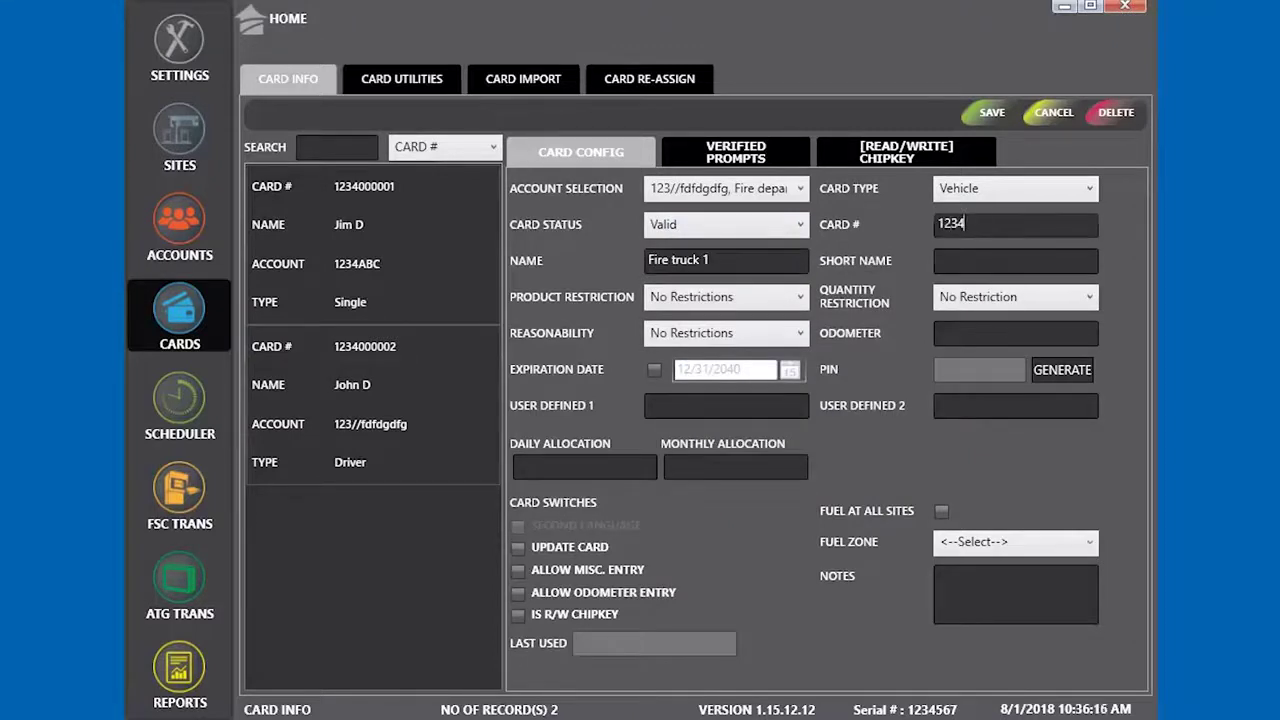
click(960, 260)
text(Engine 1)
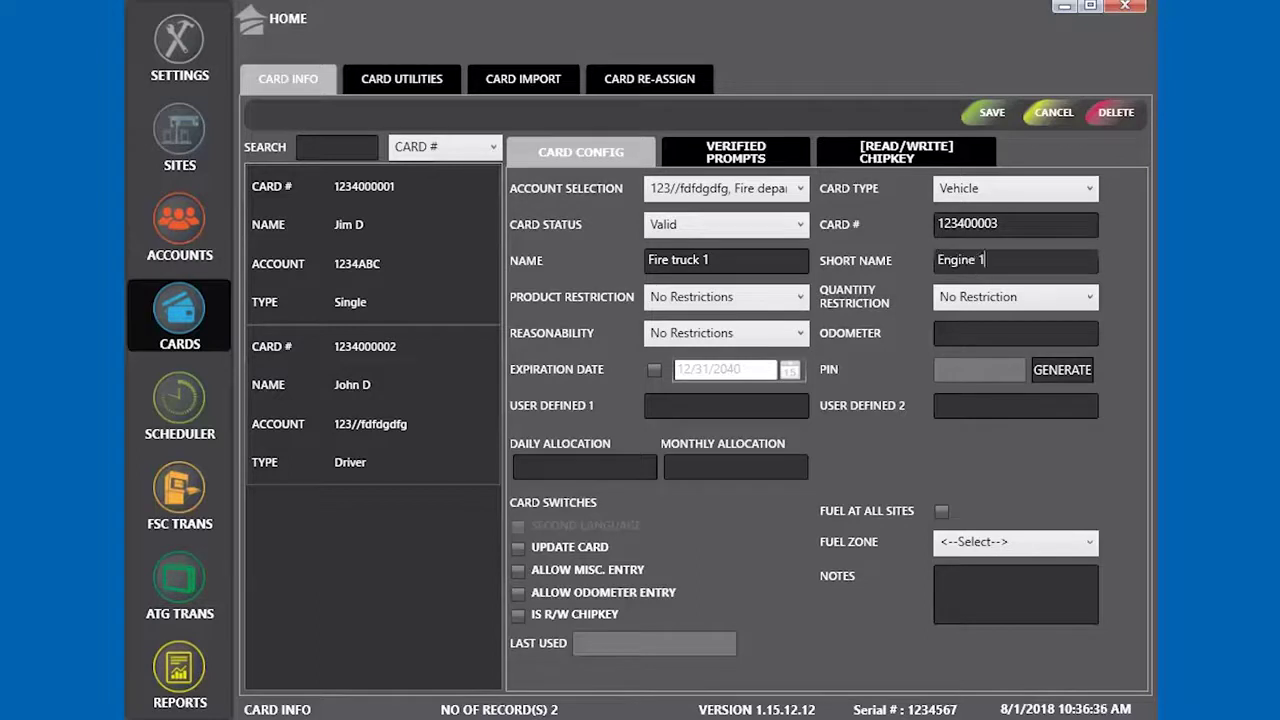
click(941, 511)
click(992, 114)
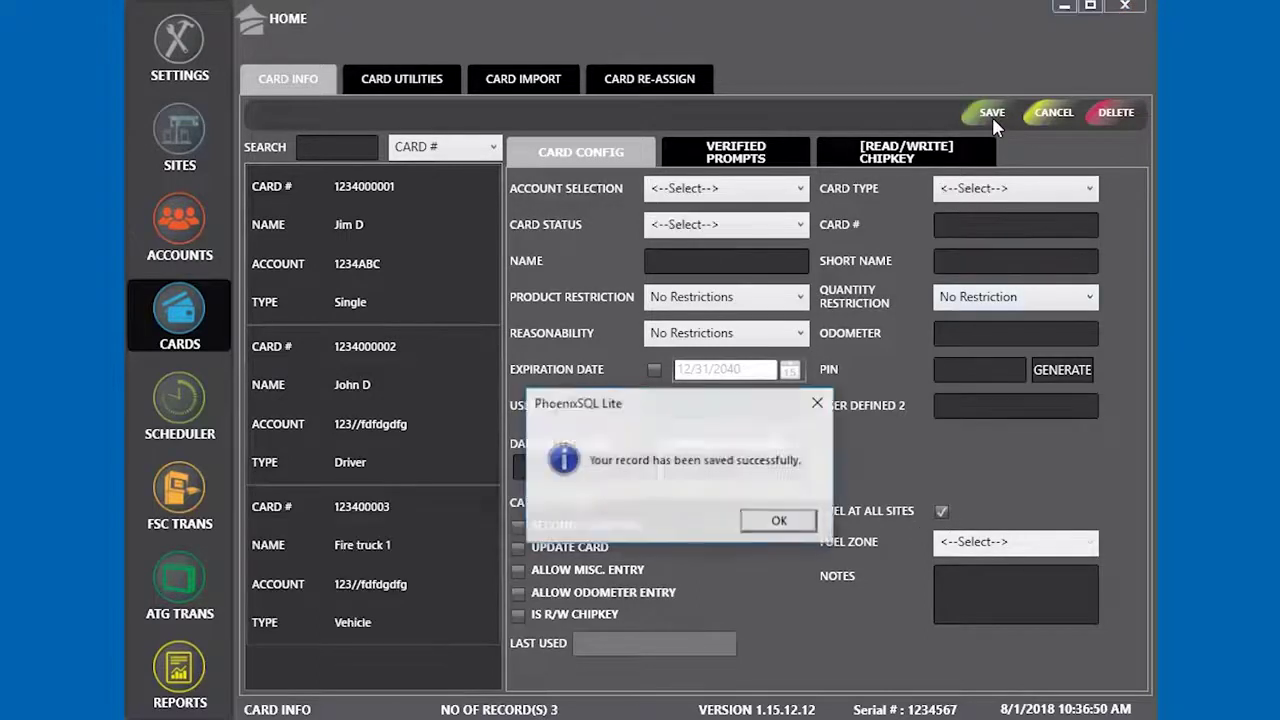
click(778, 524)
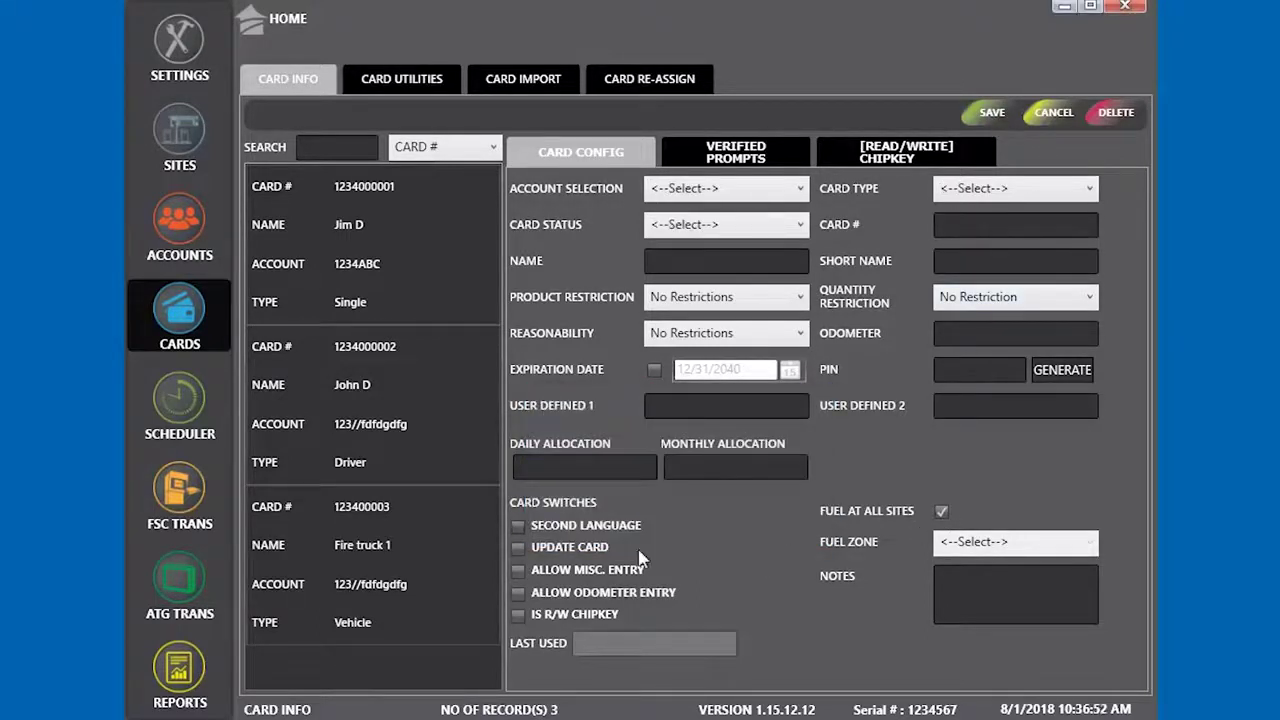
click(330, 263)
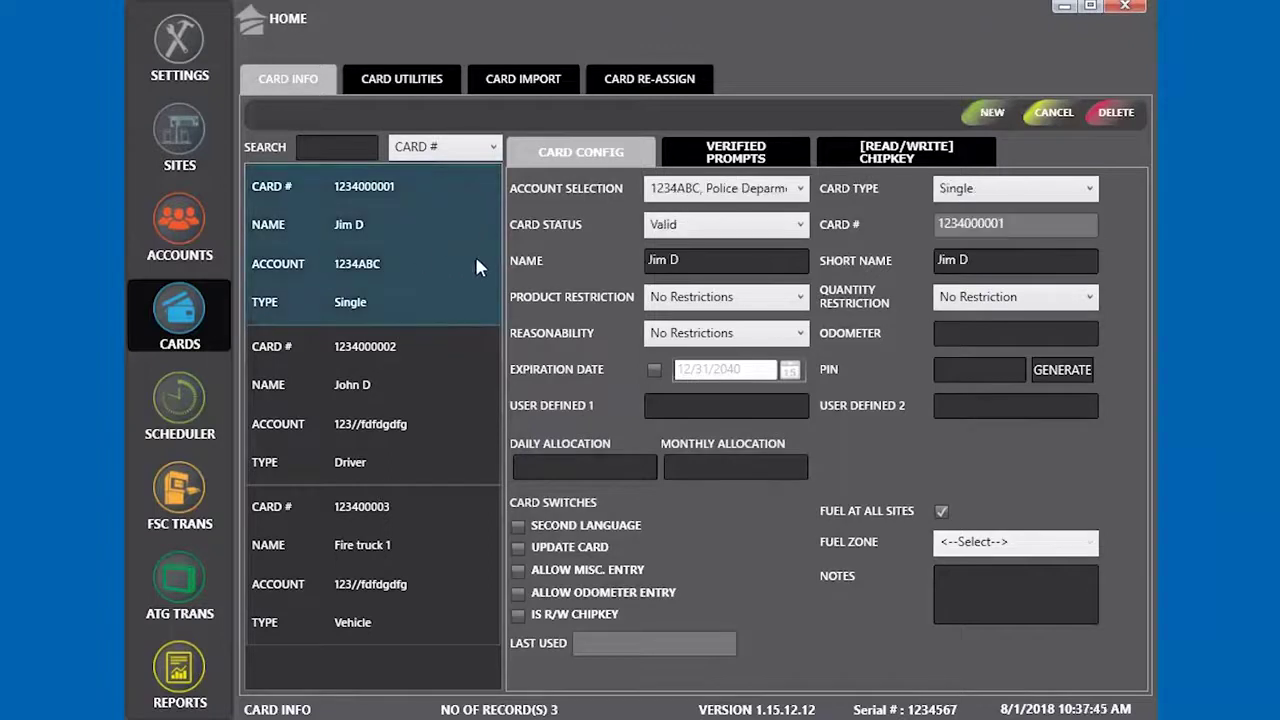
Start another Valid Vehicle card on the Fire department account
click(991, 117)
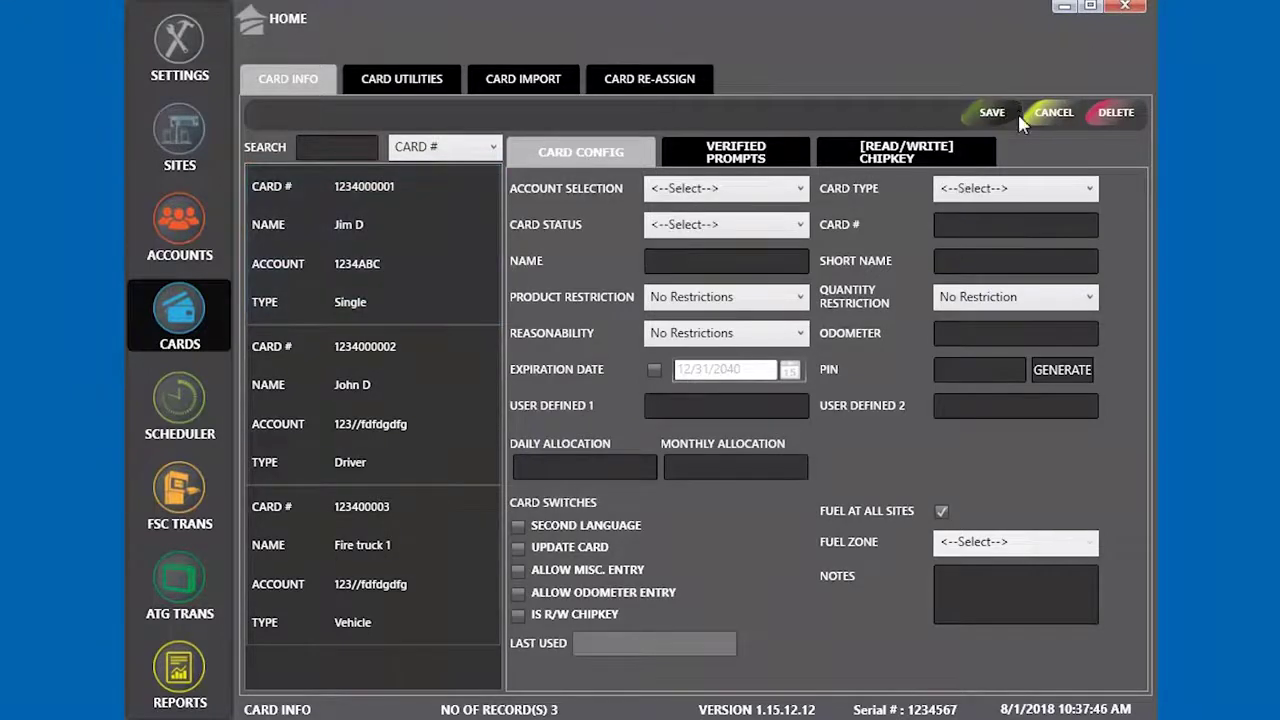
click(753, 190)
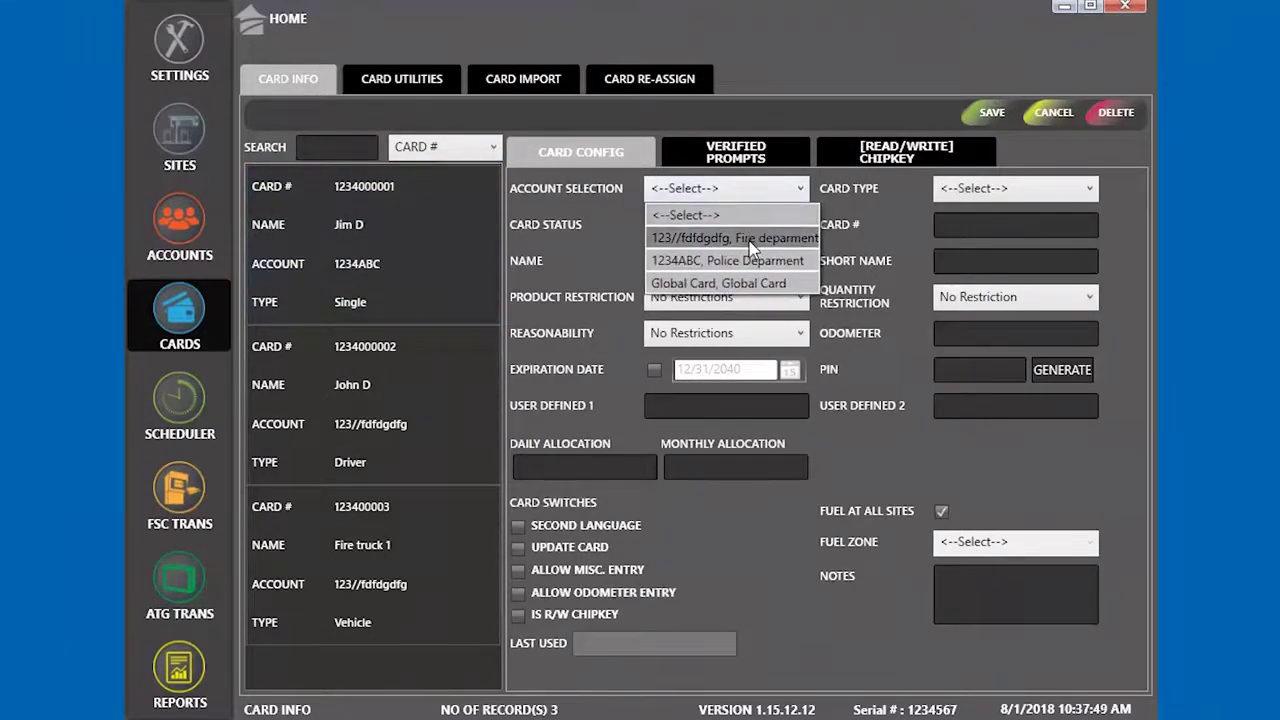
click(753, 238)
click(725, 224)
click(690, 250)
click(1015, 188)
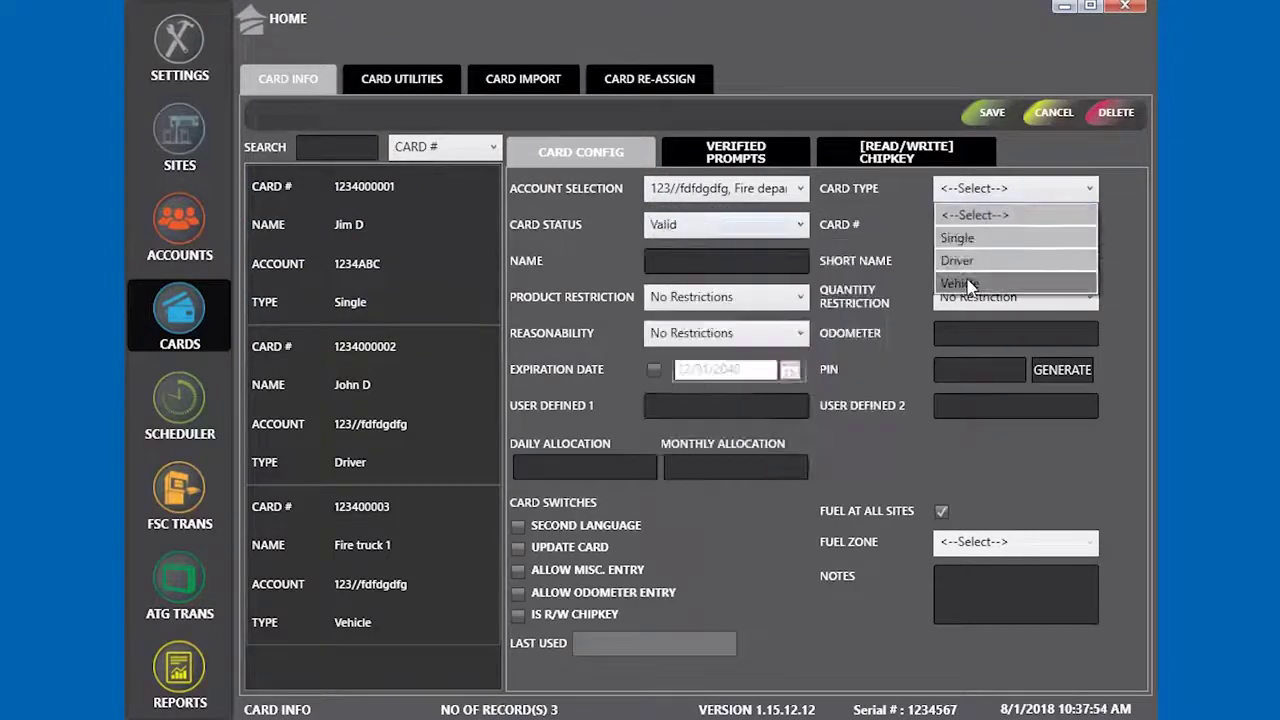
click(975, 281)
Name it Engine 2 with short name Engine, add its card number, and save
click(725, 260)
text(Emgone)
key(BackSpace)
key(BackSpace)
key(BackSpace)
key(BackSpace)
key(BackSpace)
text(ngine 2)
click(1015, 224)
text(1234000004)
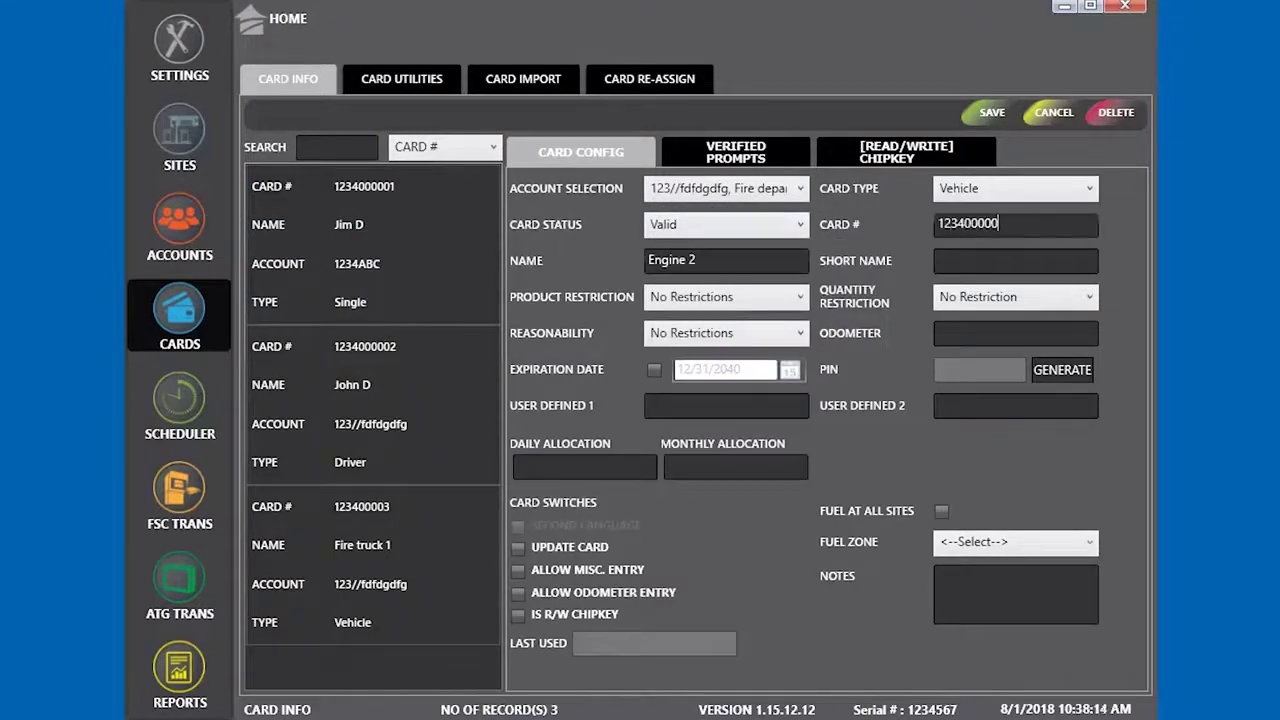
click(1016, 262)
text(Engine 2)
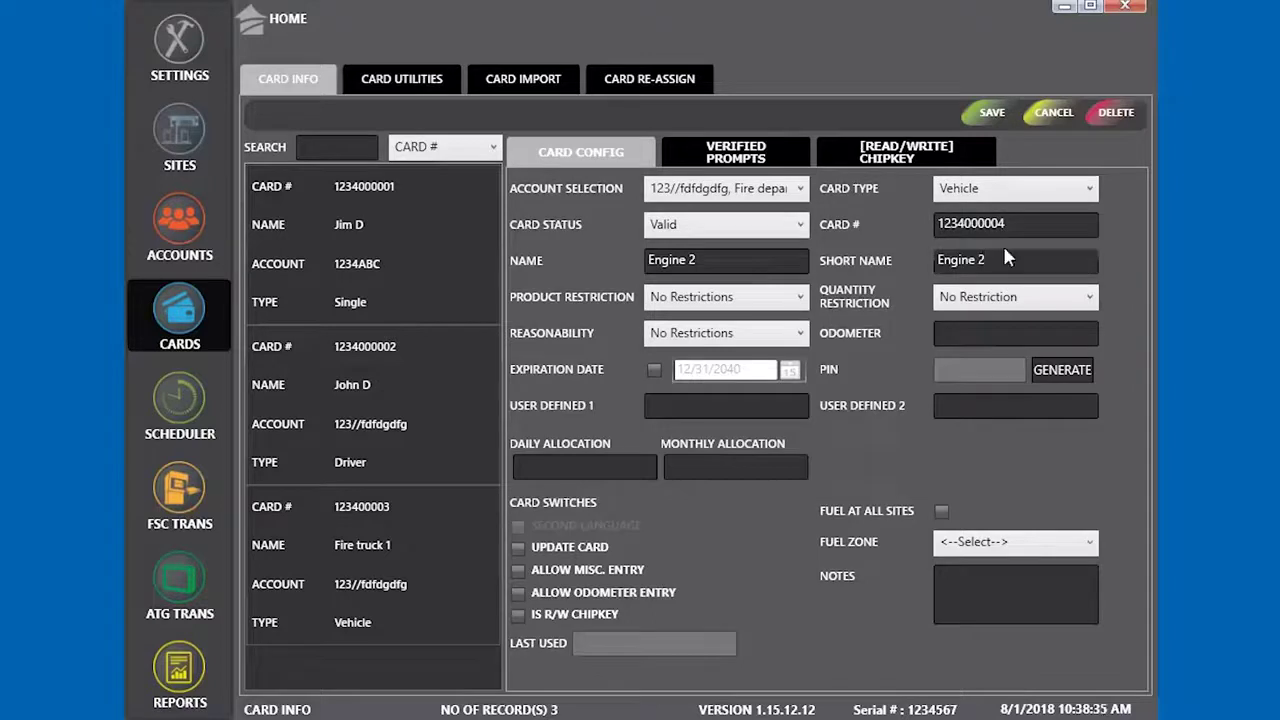
click(988, 115)
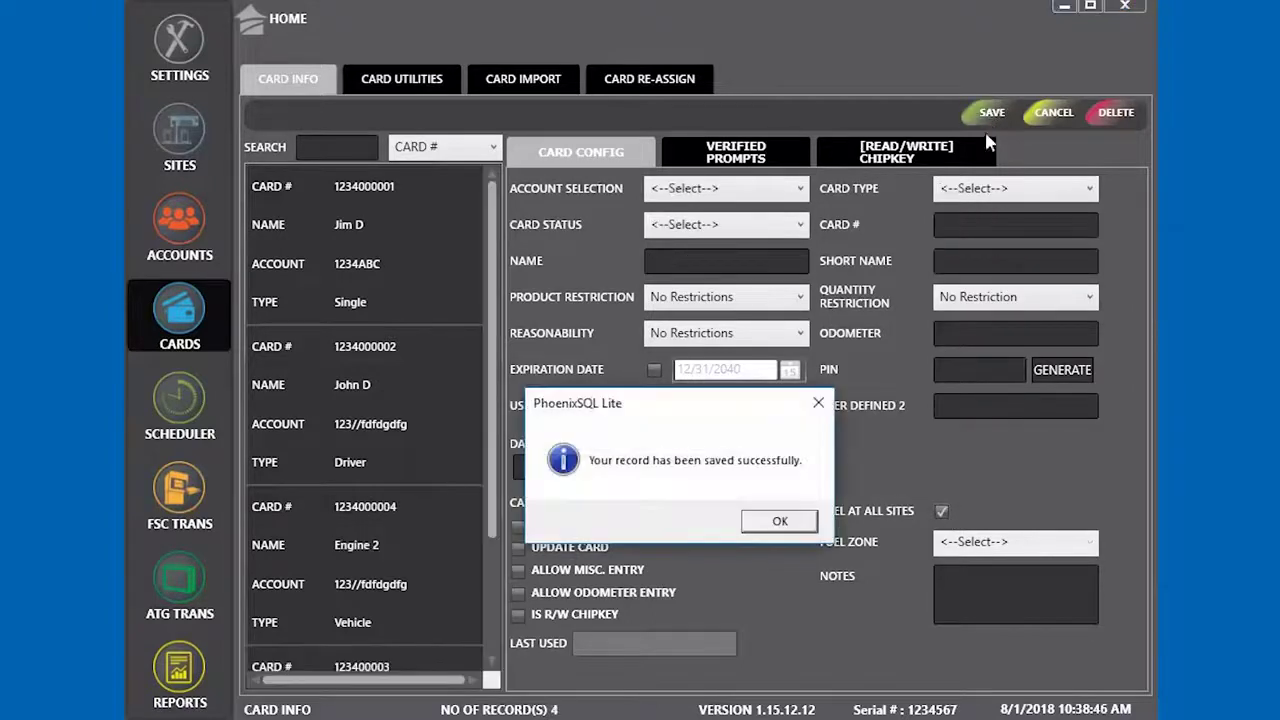
click(779, 521)
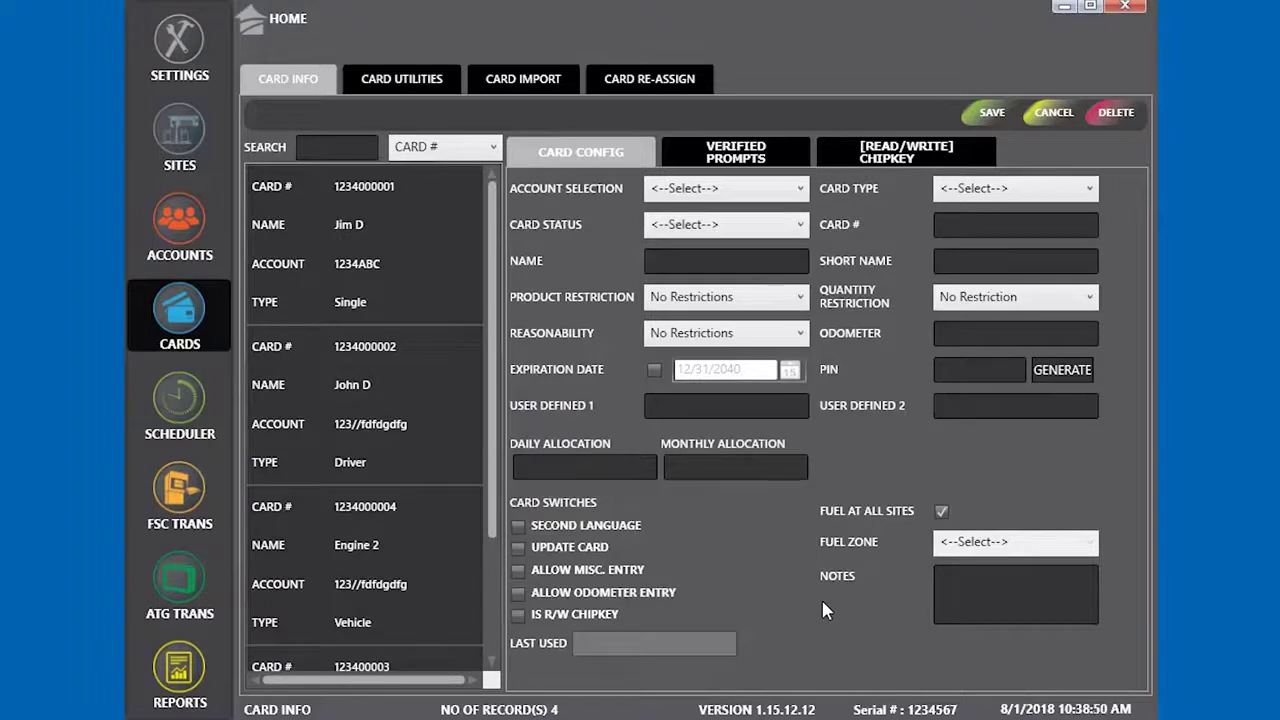
Start a new Valid Driver card on the Fire department account
click(360, 405)
click(990, 113)
click(726, 188)
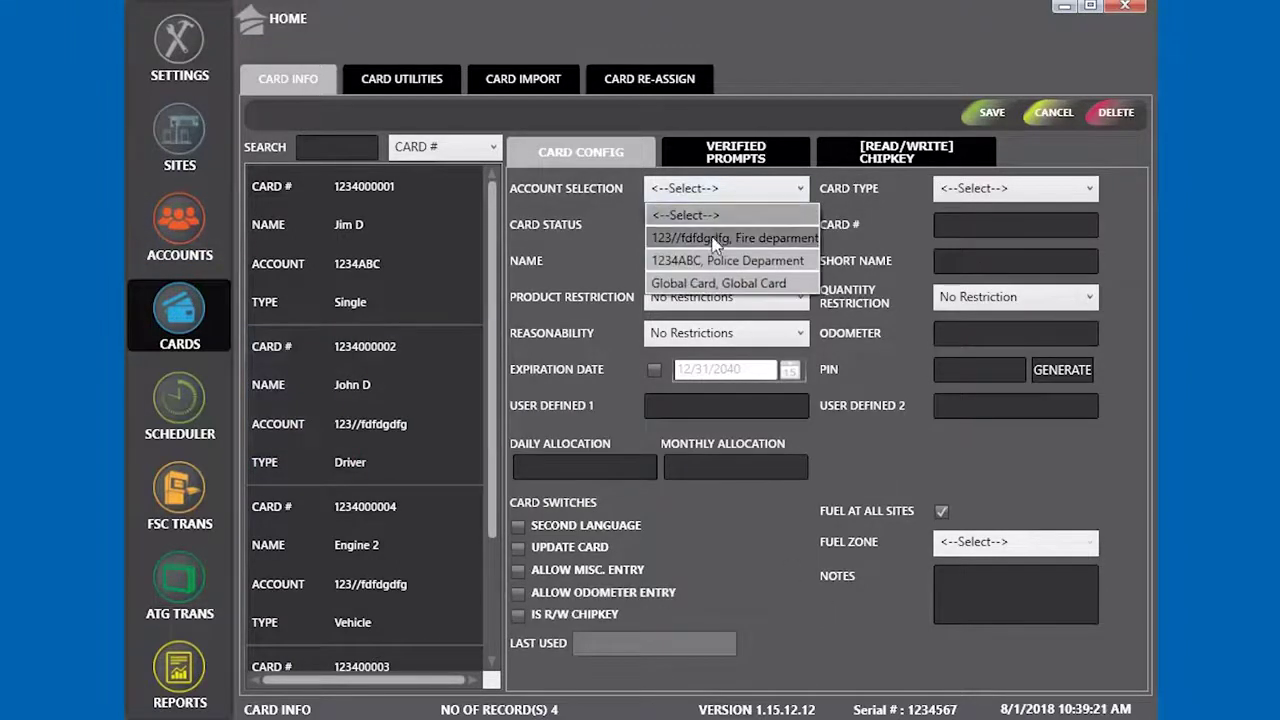
click(716, 240)
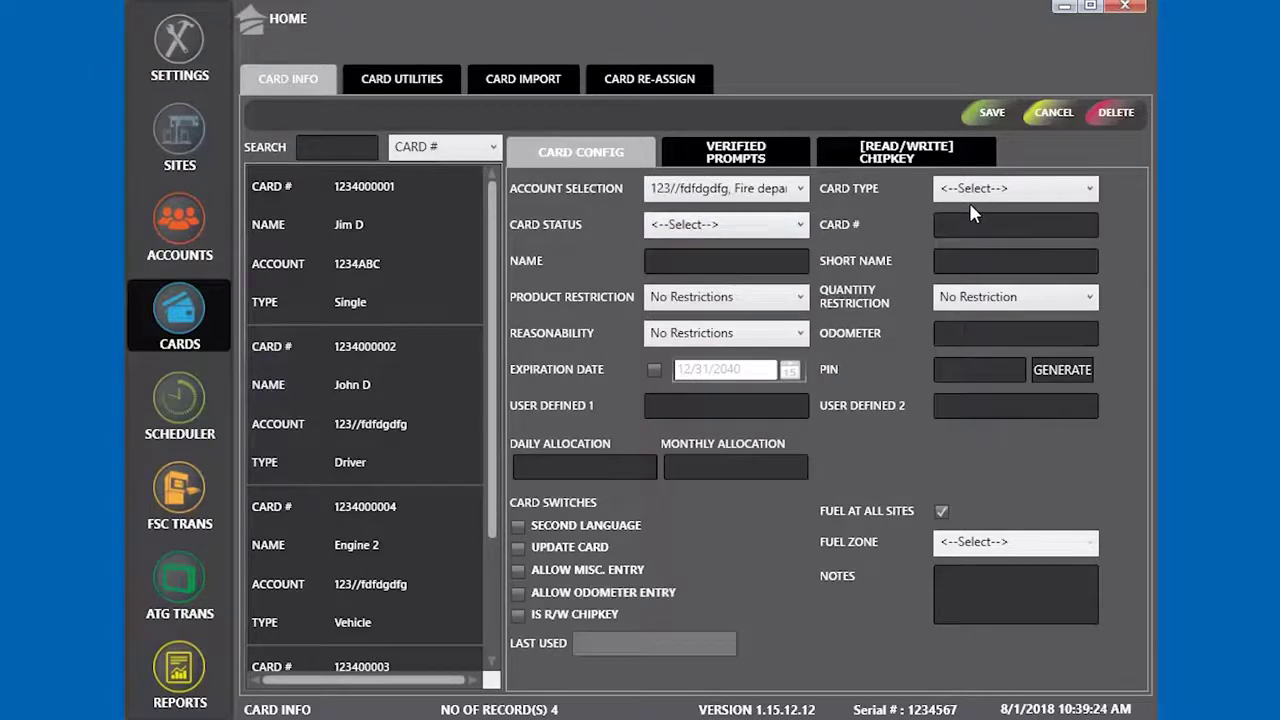
click(969, 200)
click(960, 260)
click(726, 224)
click(690, 268)
Enter its card number and the driver's name and short name, flag it for update, and save
click(1015, 224)
text(123400005)
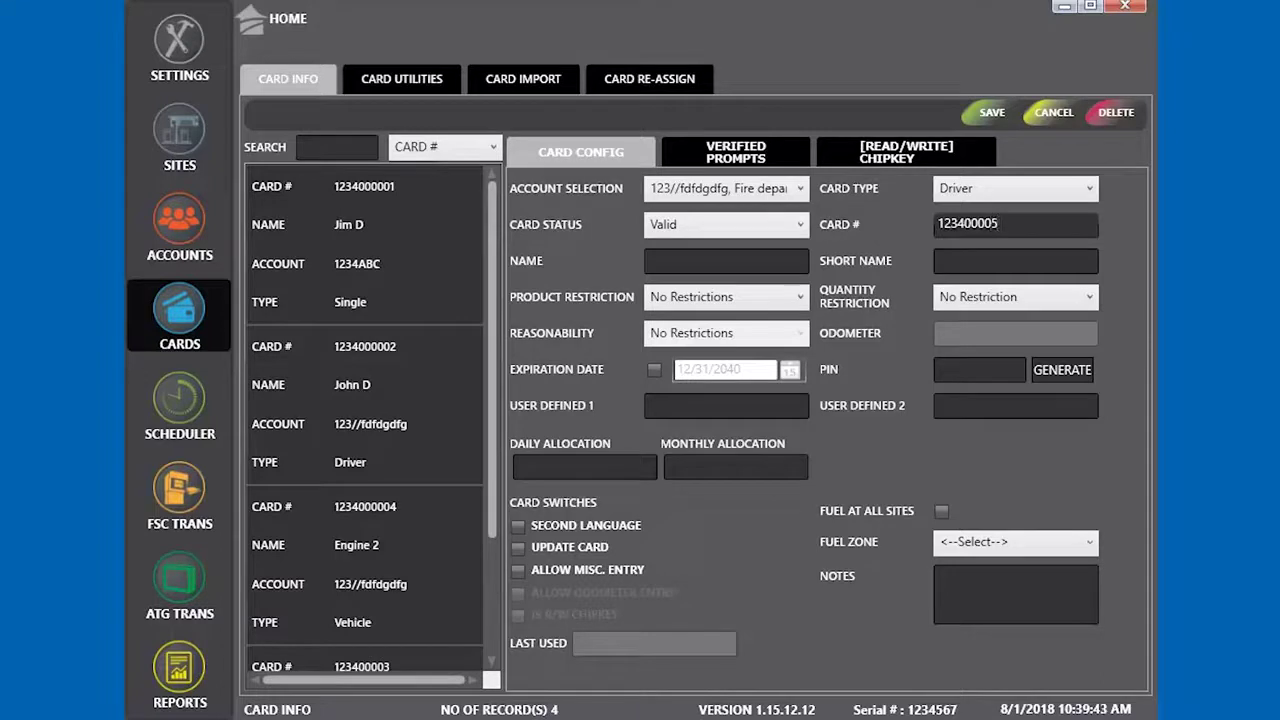
click(750, 262)
text(Patt)
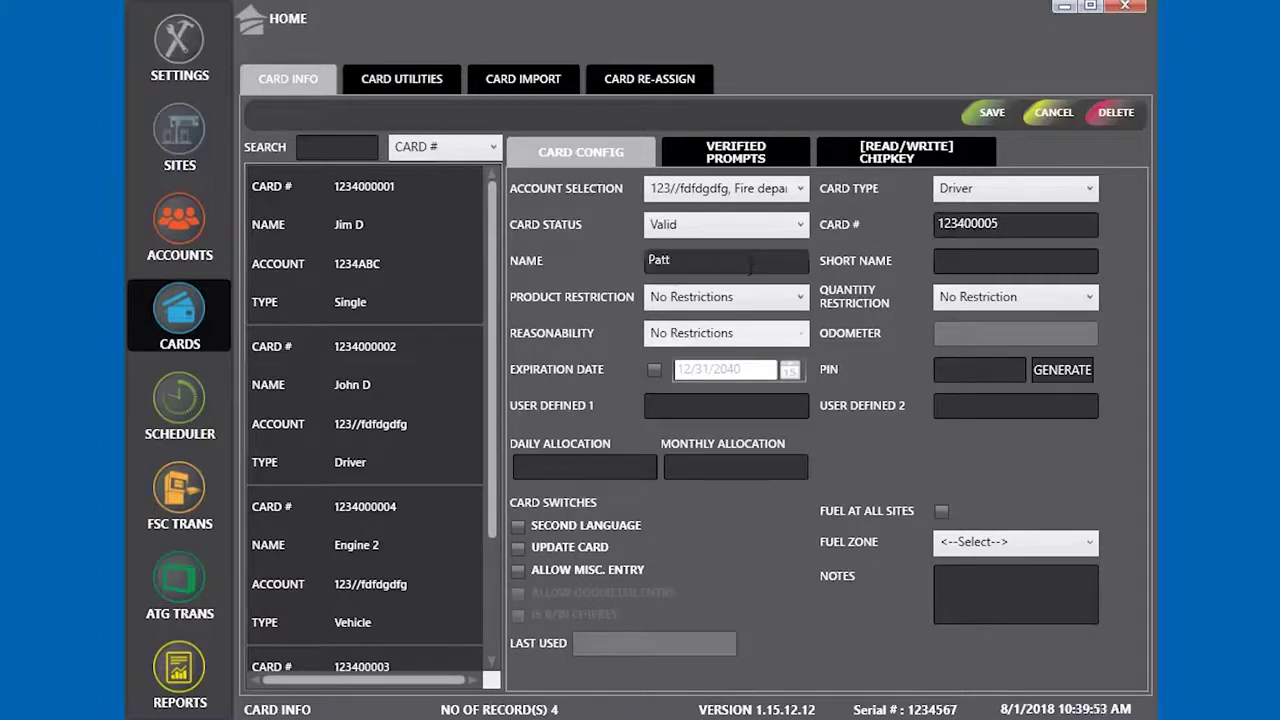
key(Tab)
text(Patt)
click(518, 548)
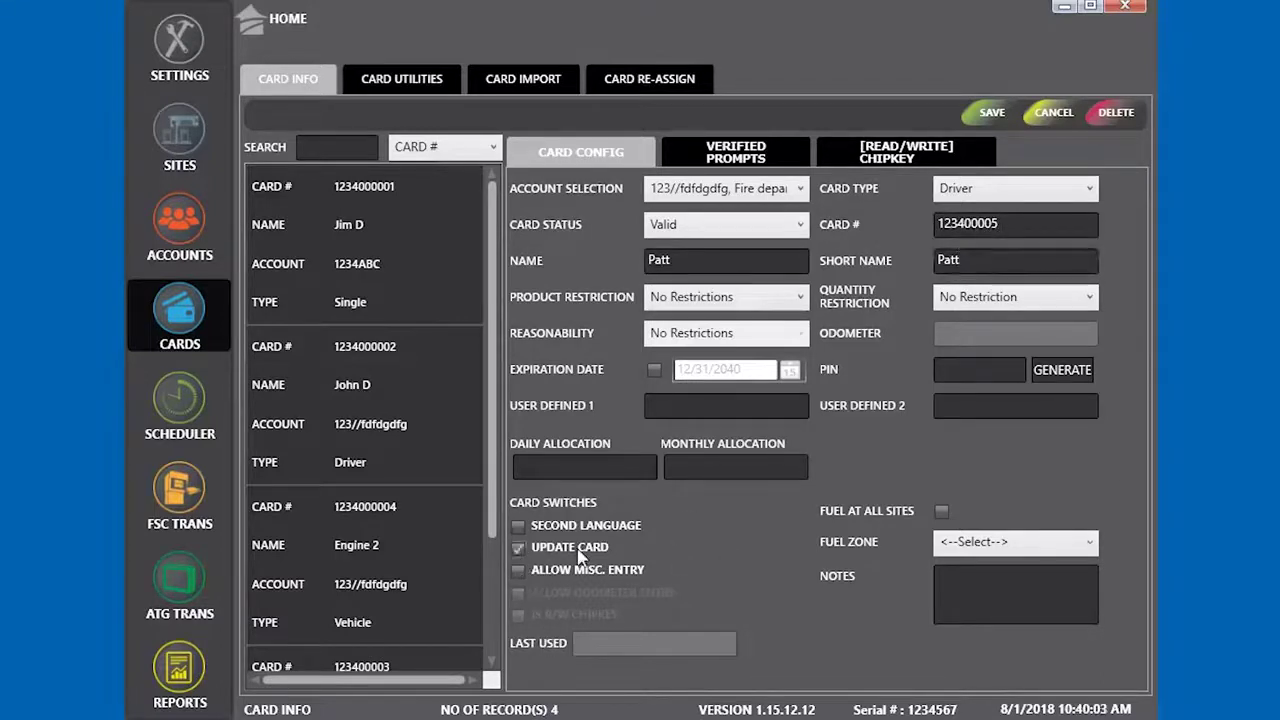
click(990, 112)
click(770, 517)
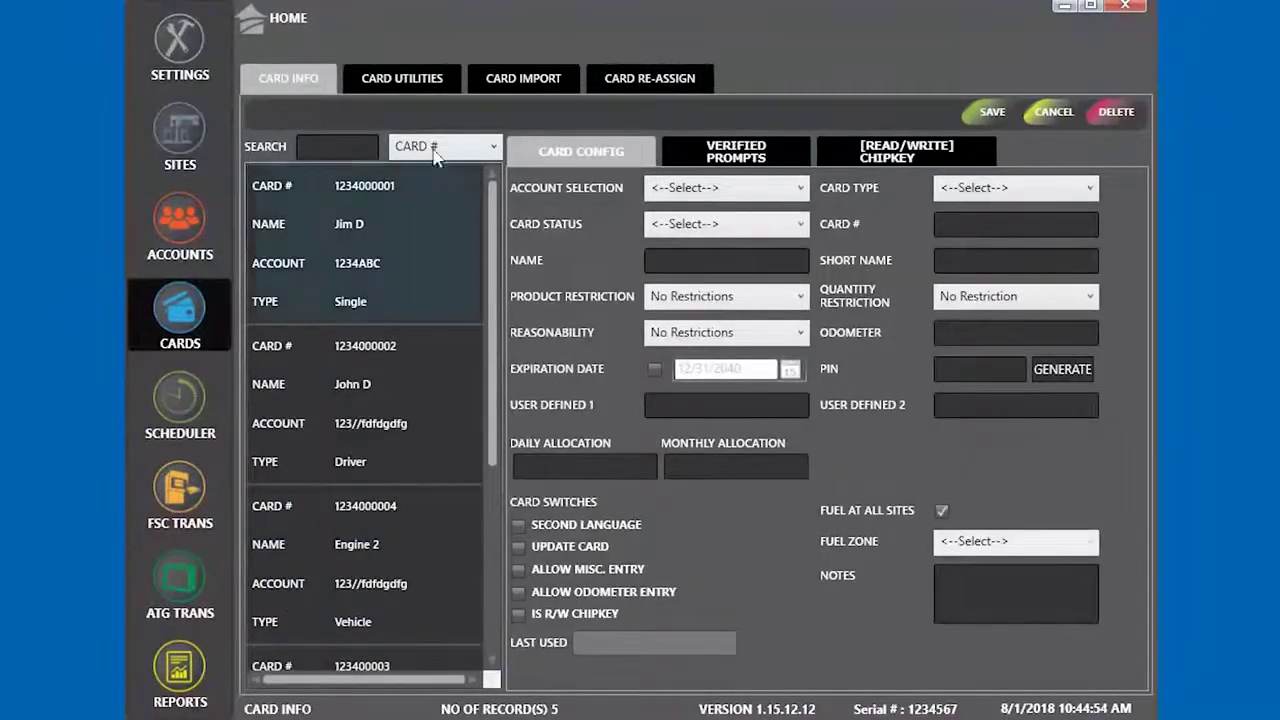
Resend all cards to site 001 (Site 1) from Card Utilities and confirm the resend
click(405, 79)
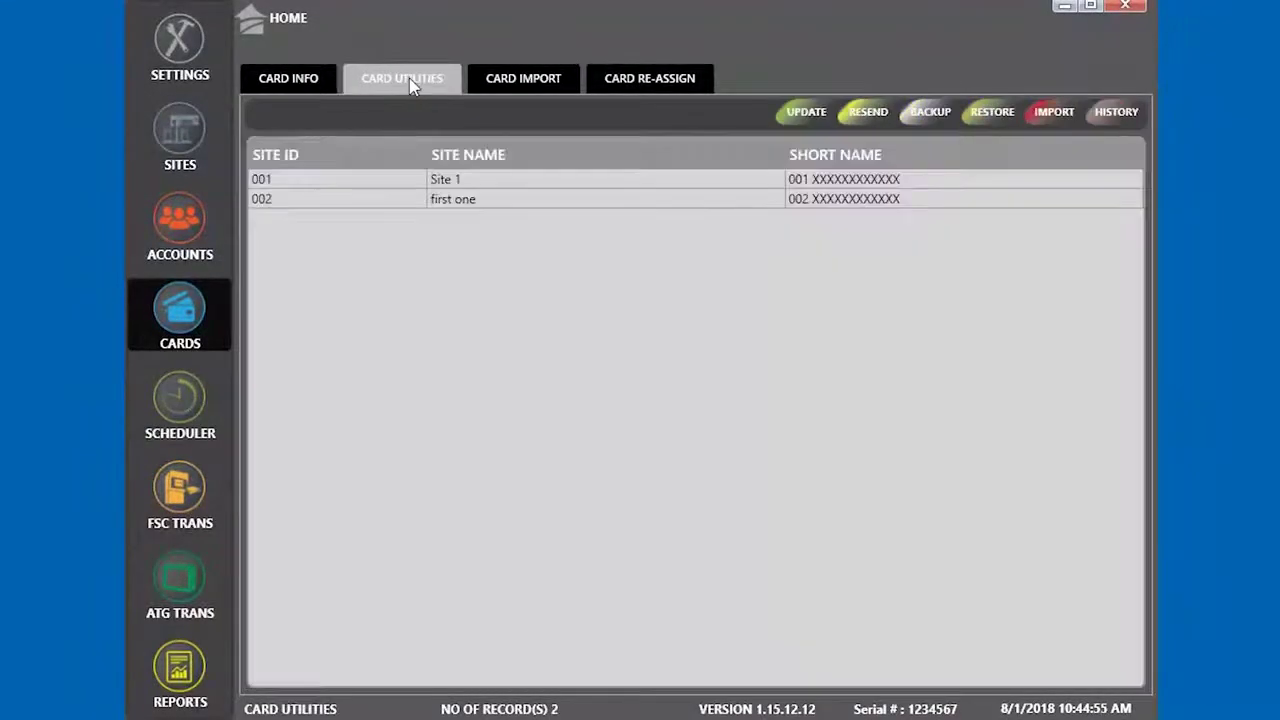
click(433, 182)
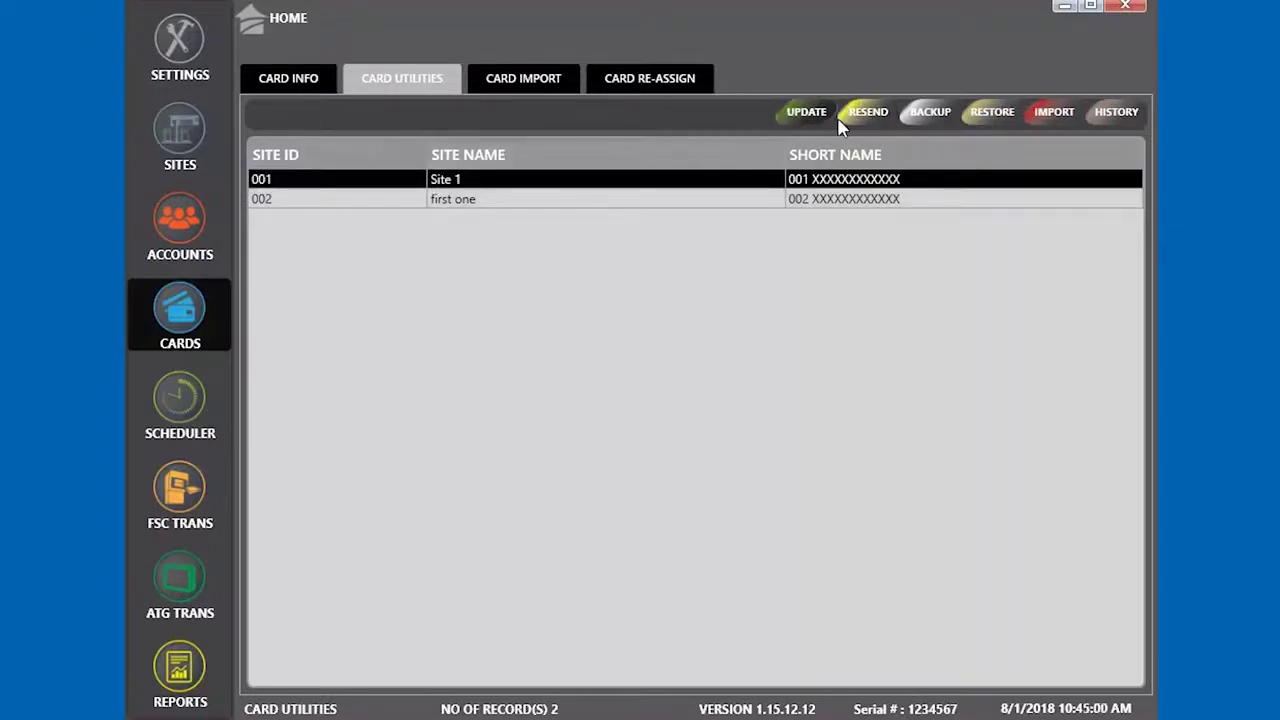
click(868, 116)
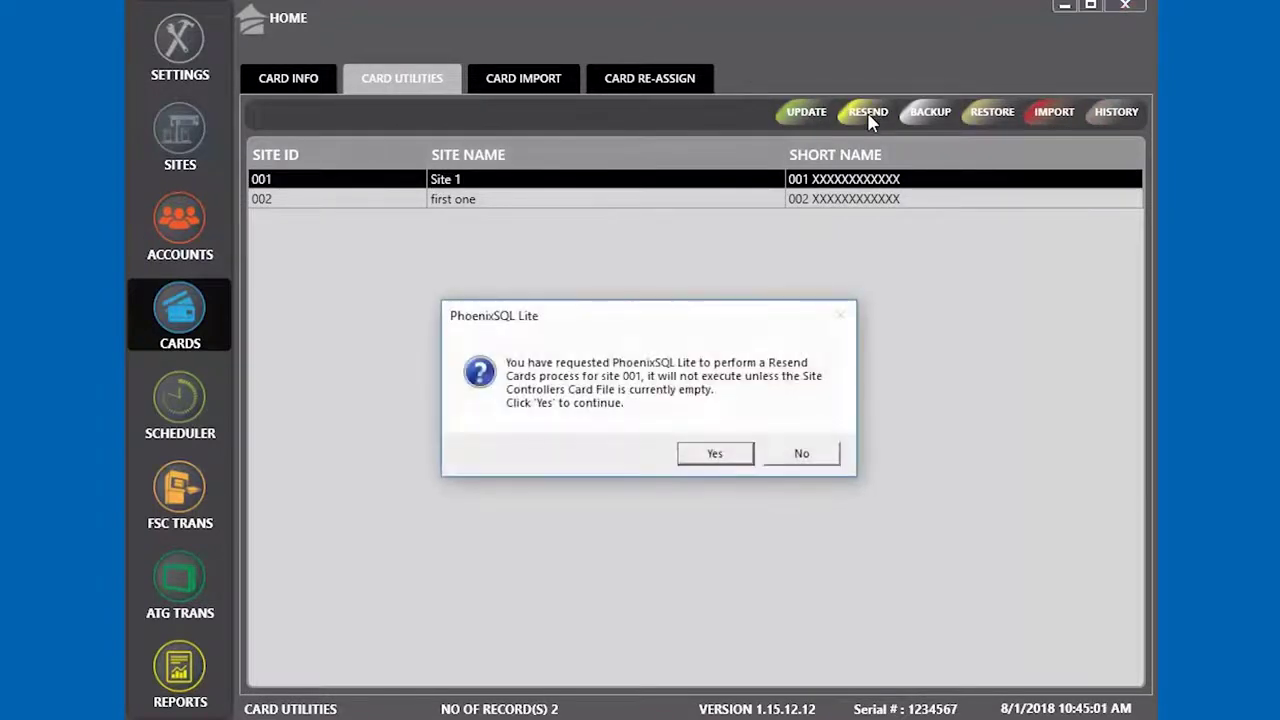
click(730, 458)
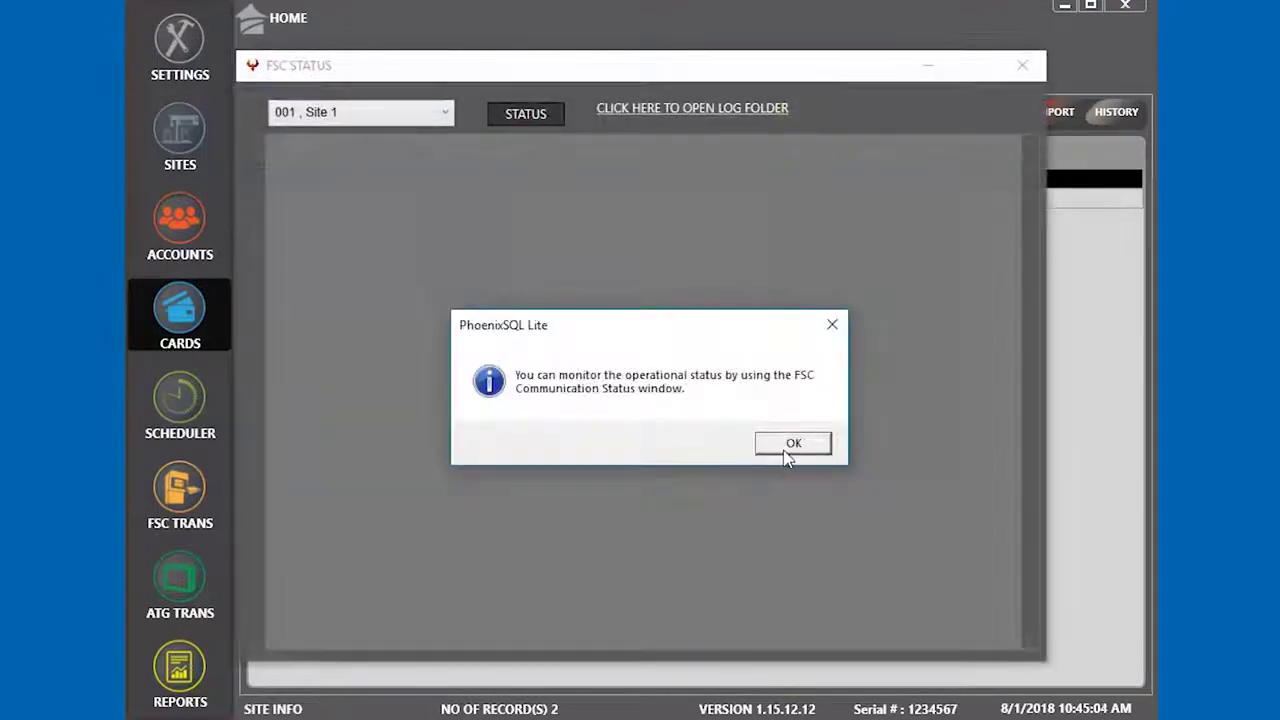
click(790, 443)
Dismiss the info notice to show Site 1's FSC Status log for the new COM4 session
click(519, 121)
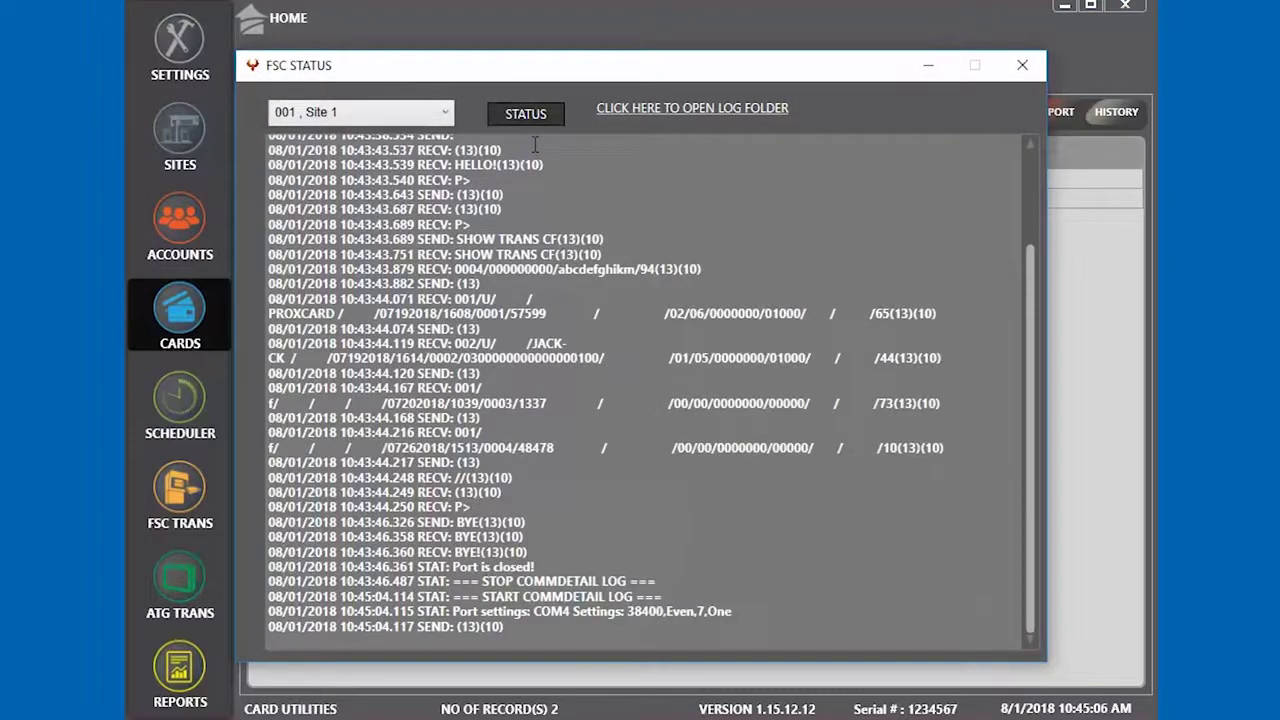